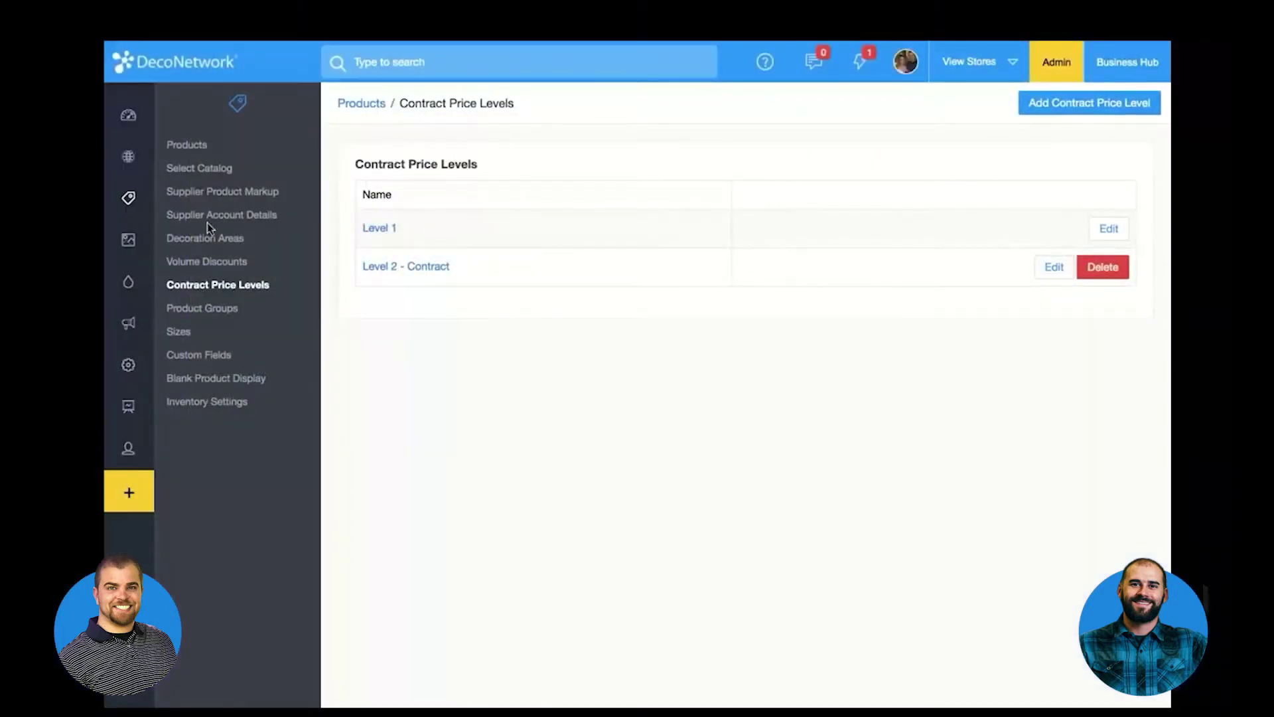
Create and save a contract price level named 'Level 3 - Customer Supplied Contractors'
mouse_move(146, 210)
left_click(1092, 114)
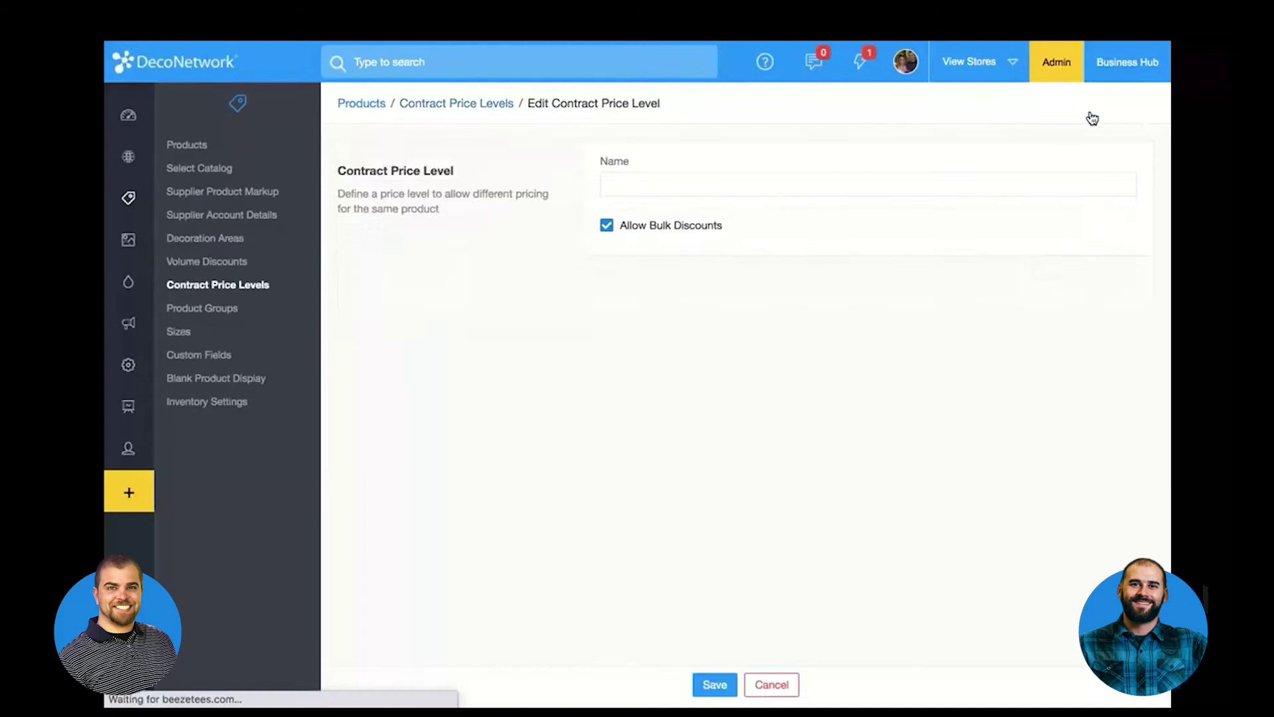
left_click(734, 187)
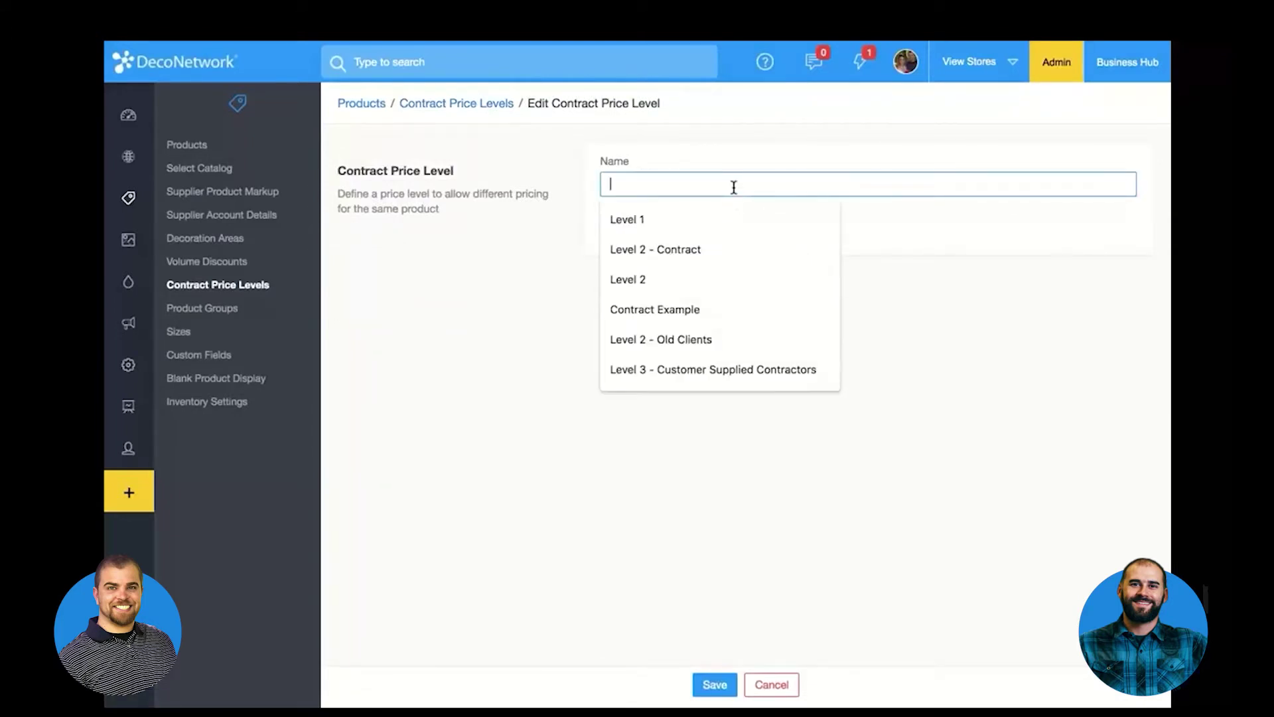
type("Level ")
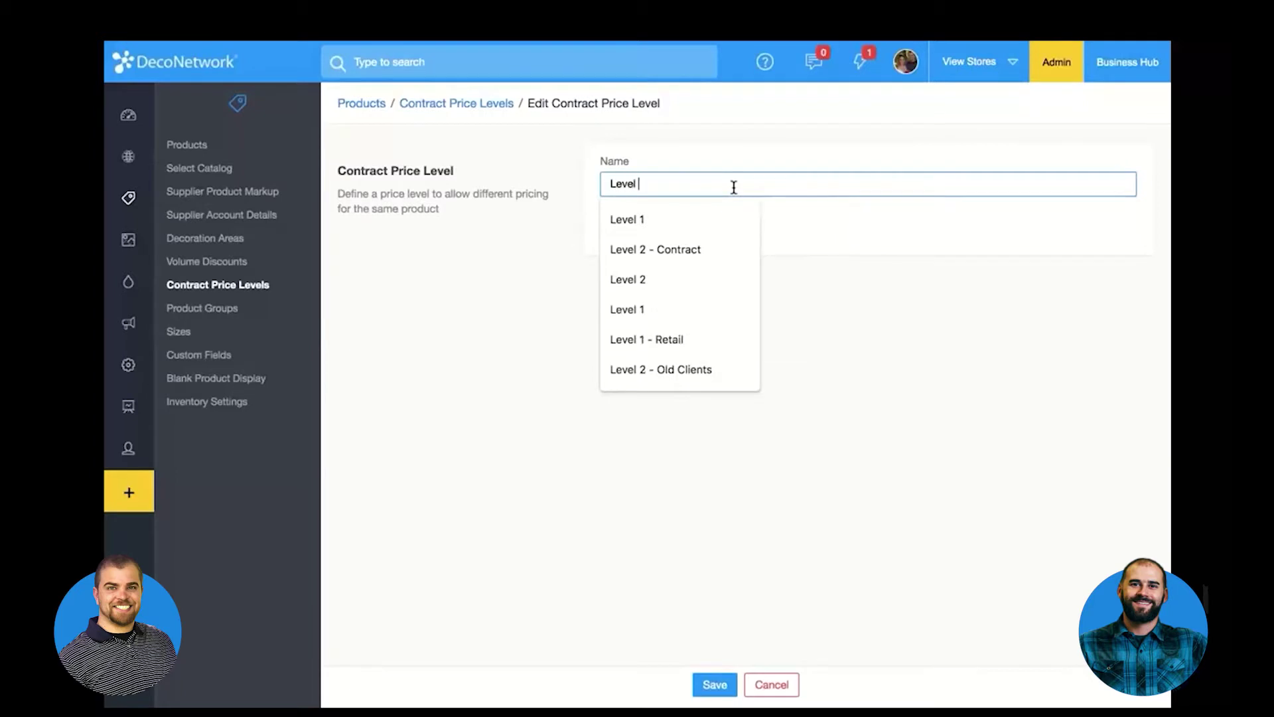
type("3")
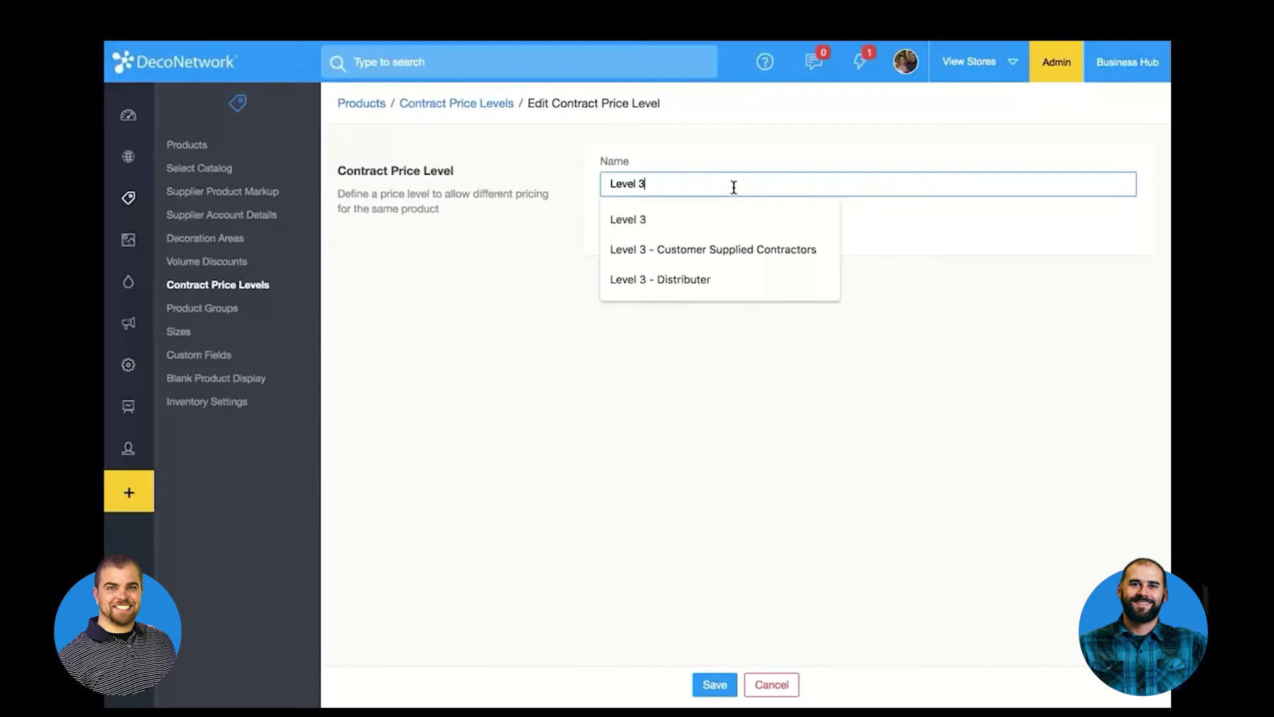
left_click(770, 249)
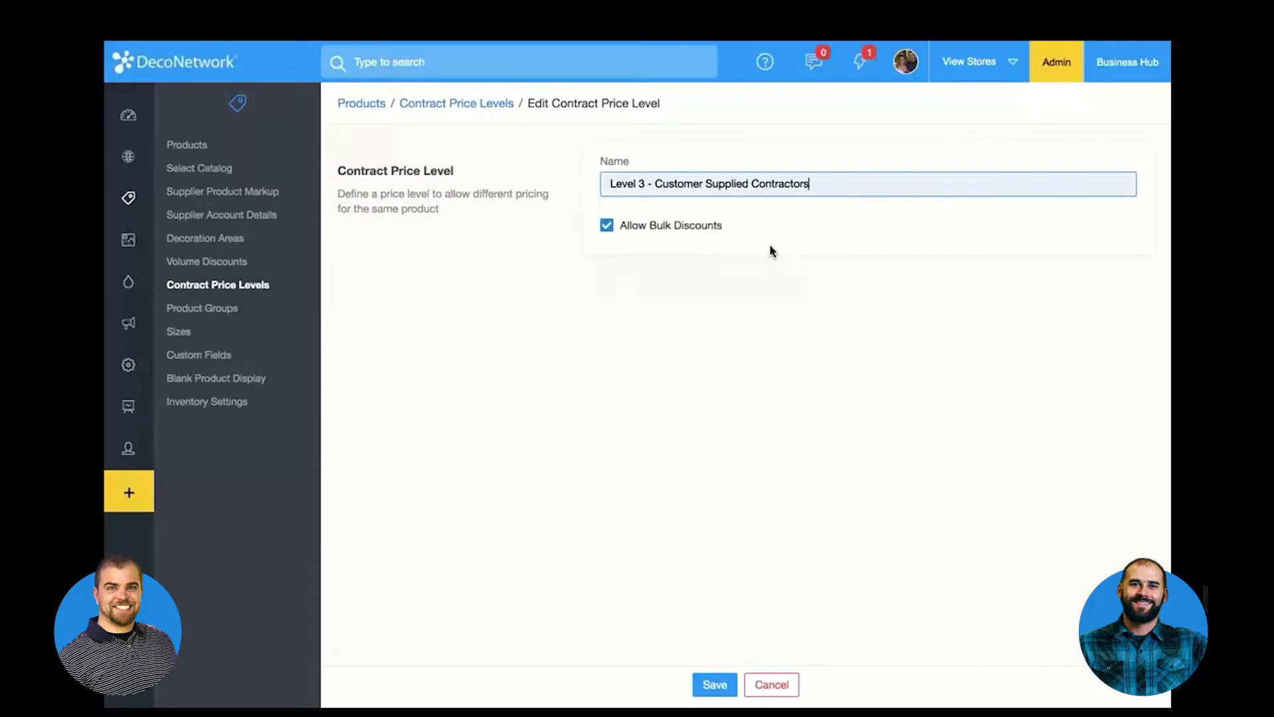
left_click(715, 685)
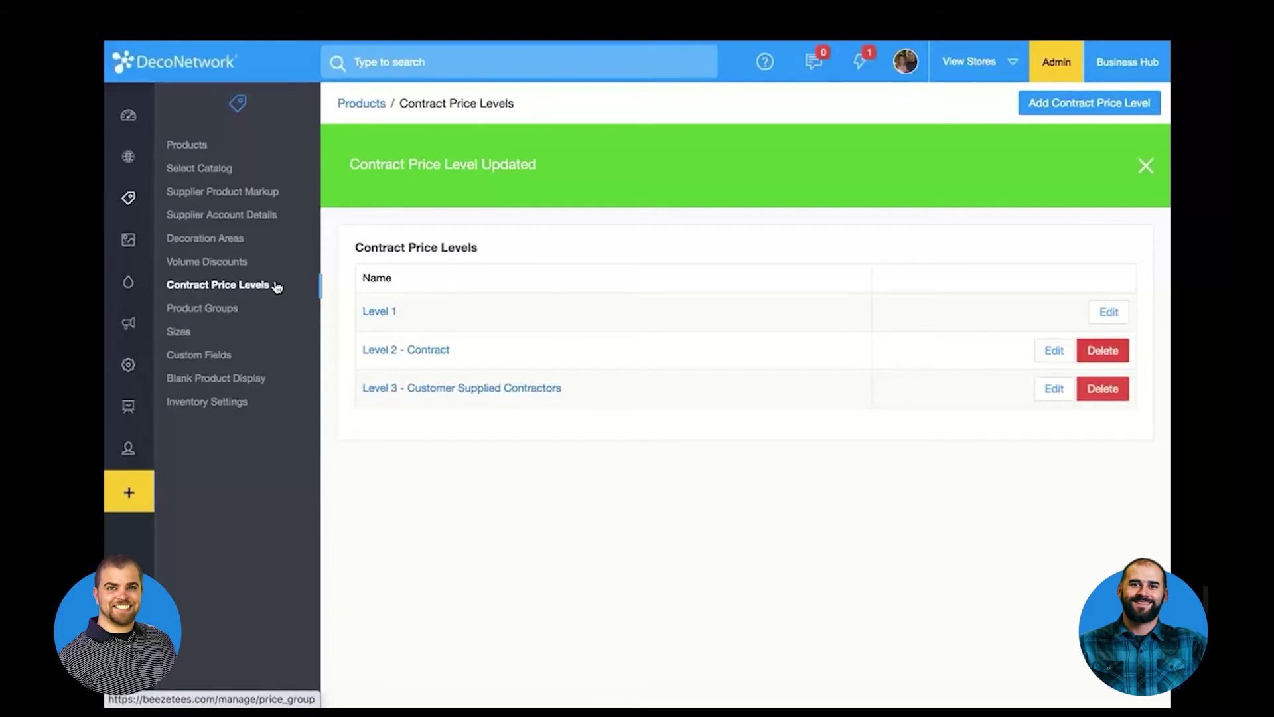
Change the first two Level 2 - Contract supplier markup tiers from 60 to 0
left_click(236, 195)
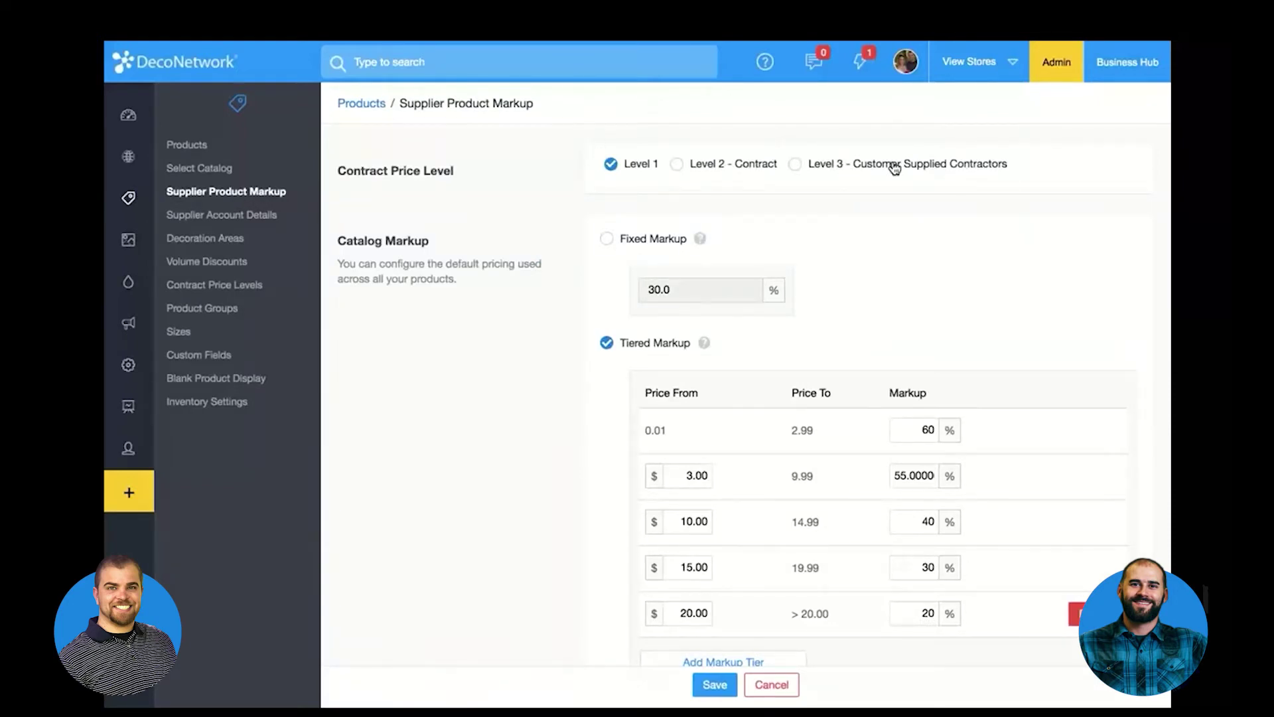
left_click(721, 169)
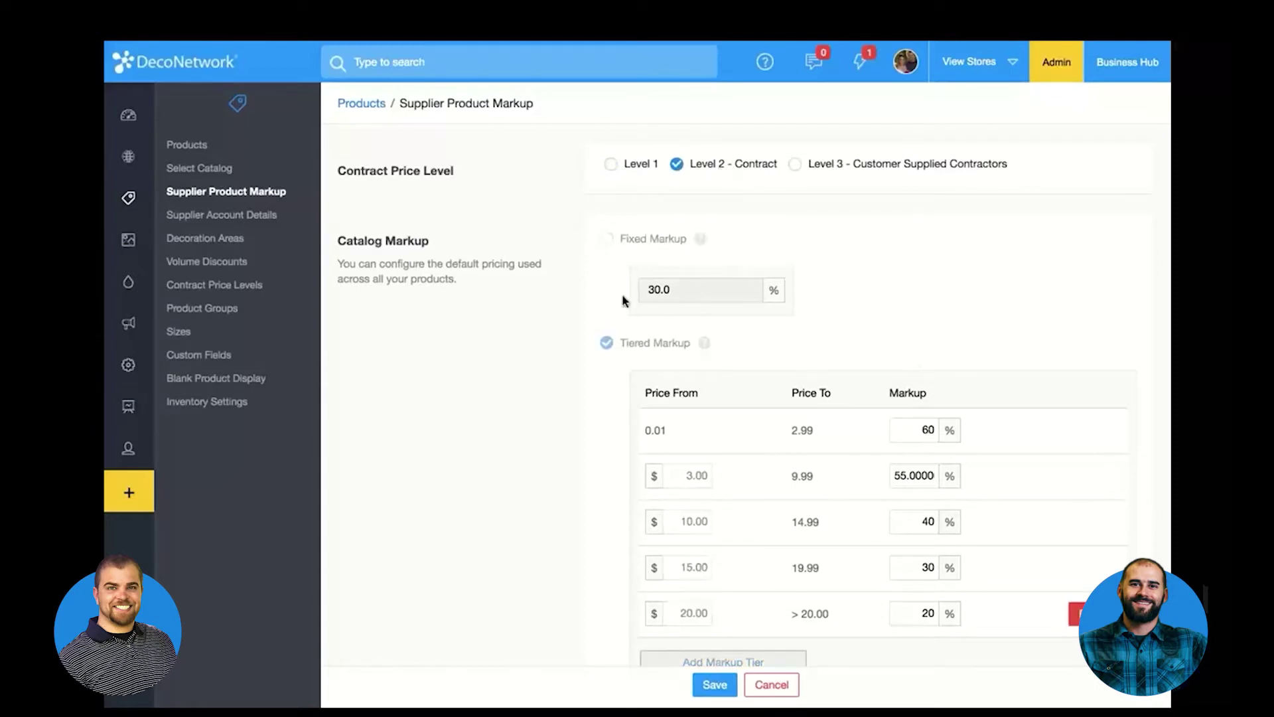
double_click(927, 431)
type("0")
double_click(920, 472)
type("0")
double_click(922, 520)
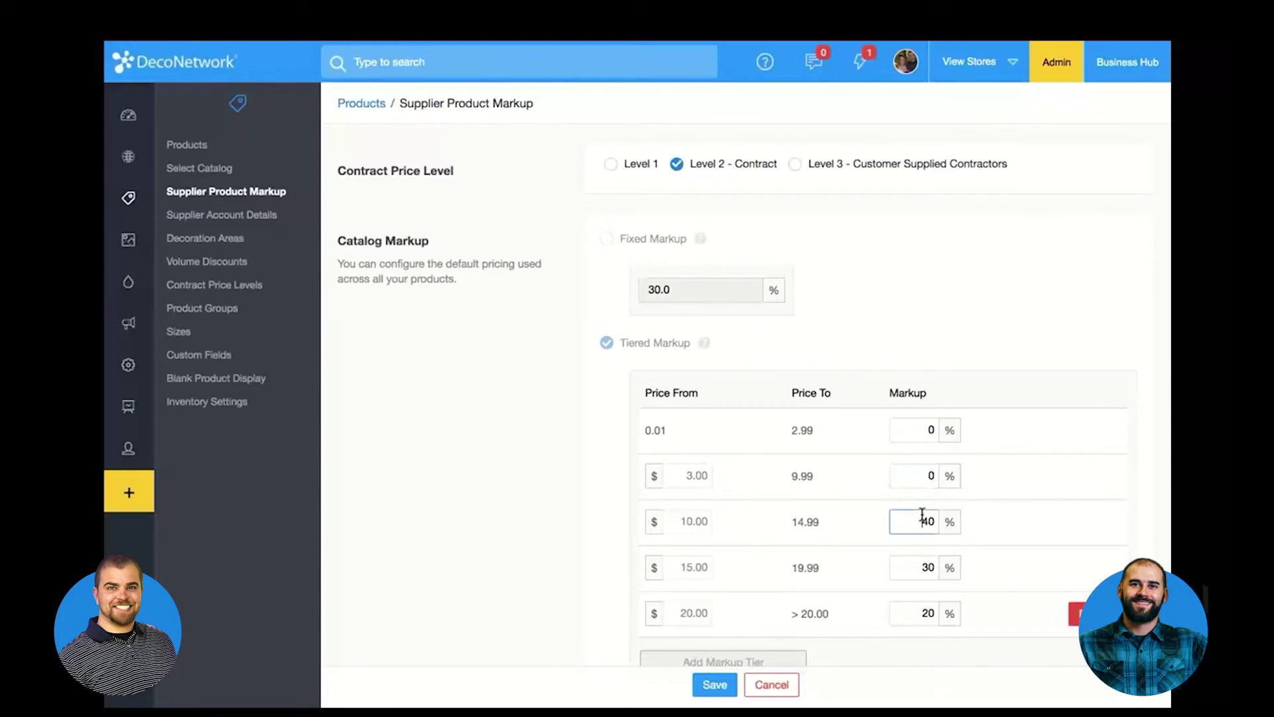
Delete the higher markup tiers, including the 10.00 and 3.00 tiers
left_click(1094, 613)
left_click(1094, 567)
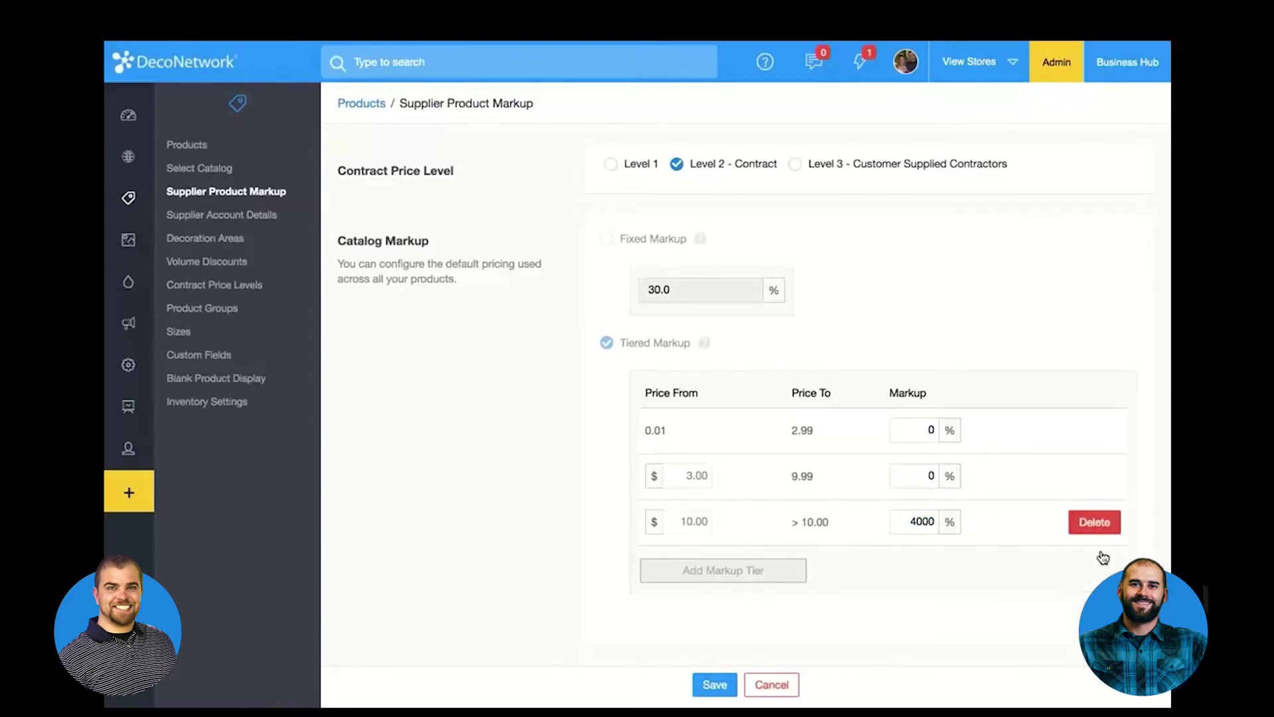
left_click(1094, 521)
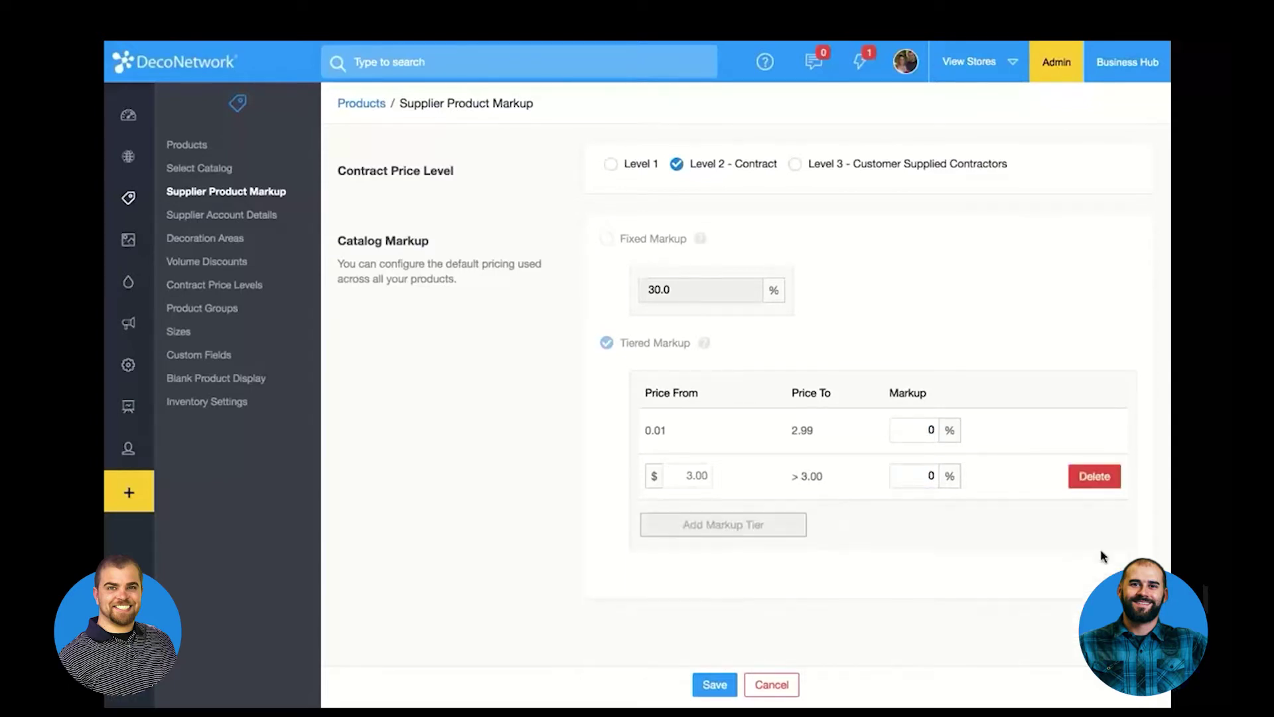
left_click(1104, 478)
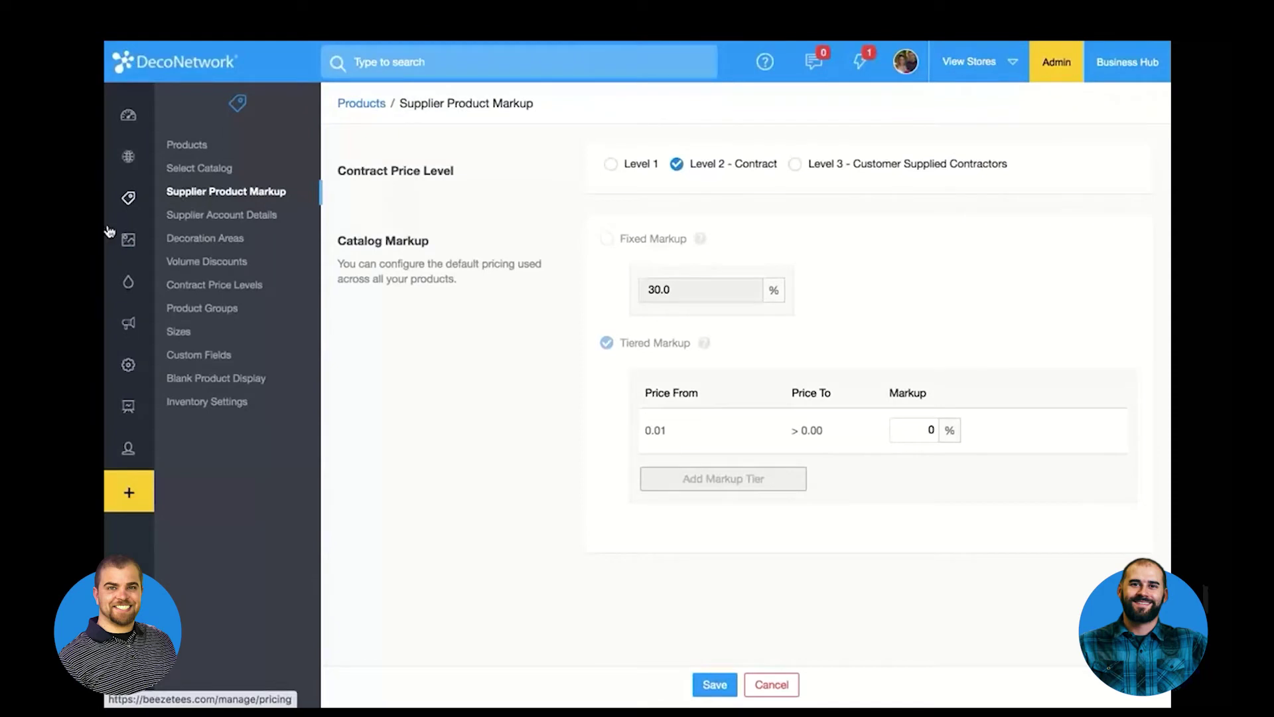
Review the price tables of the Screen Printing: 1-8 Colors decoration process
mouse_move(124, 263)
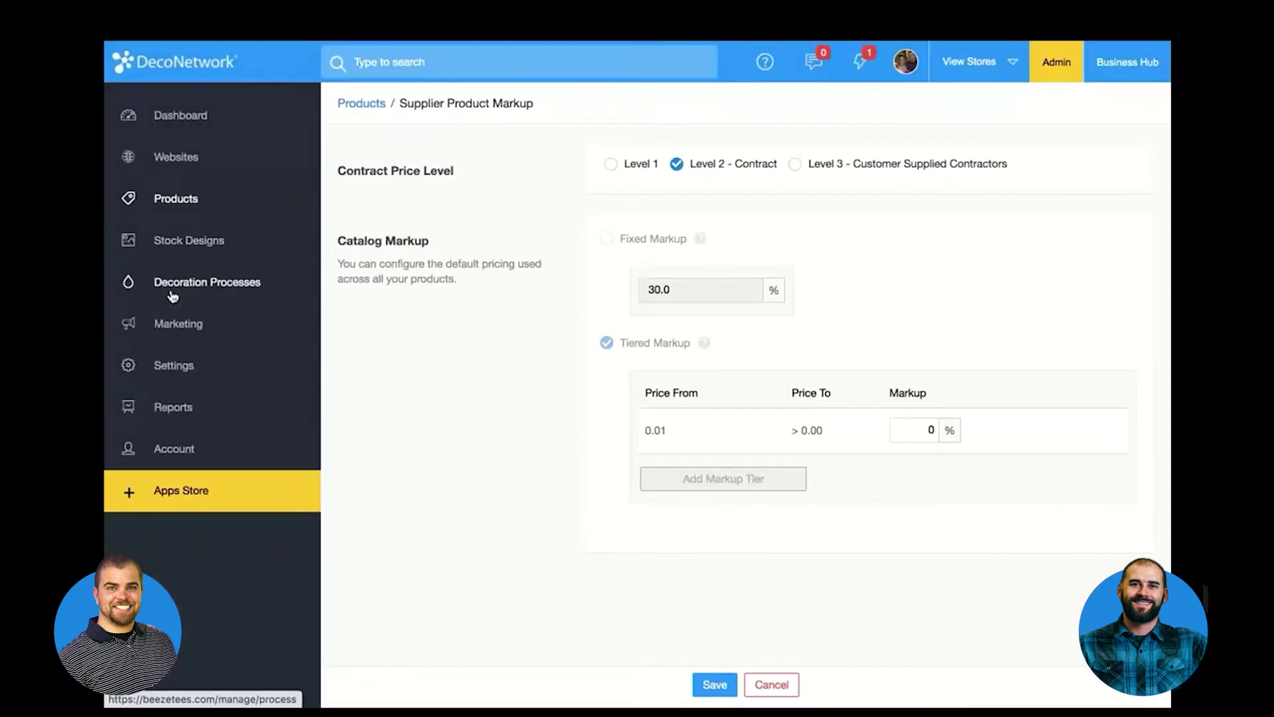
left_click(234, 287)
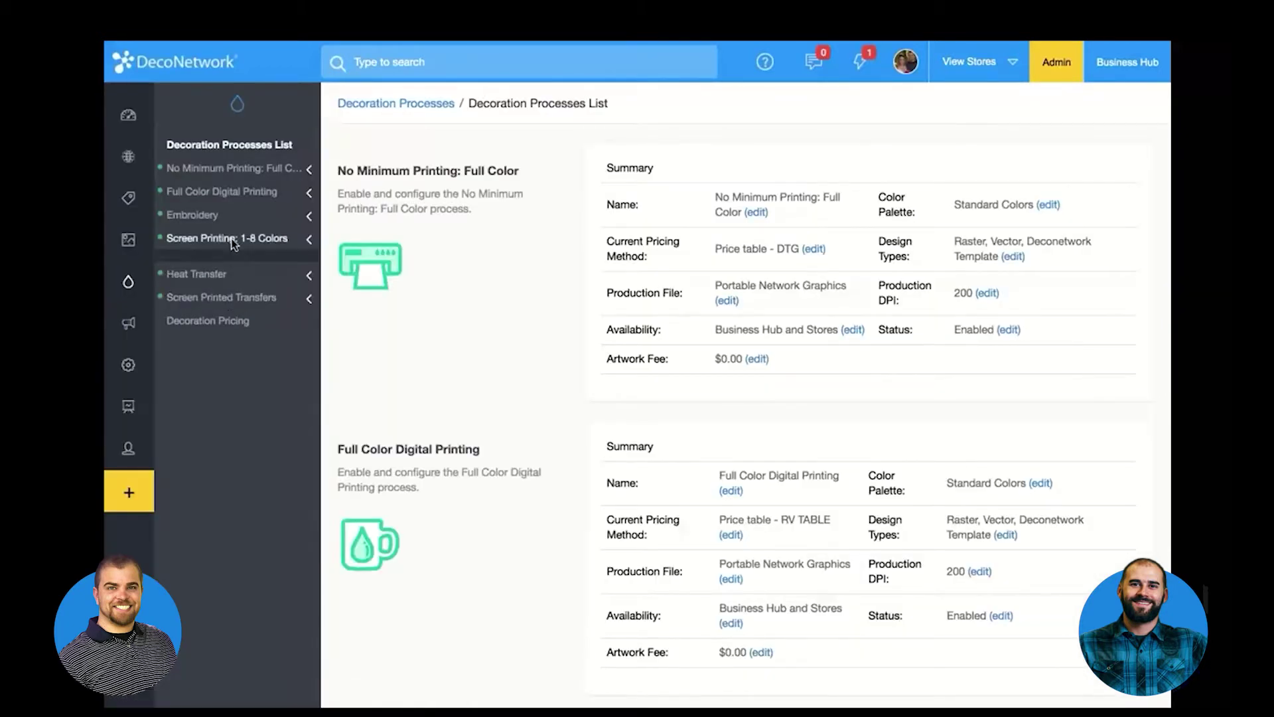
left_click(226, 239)
left_click(221, 285)
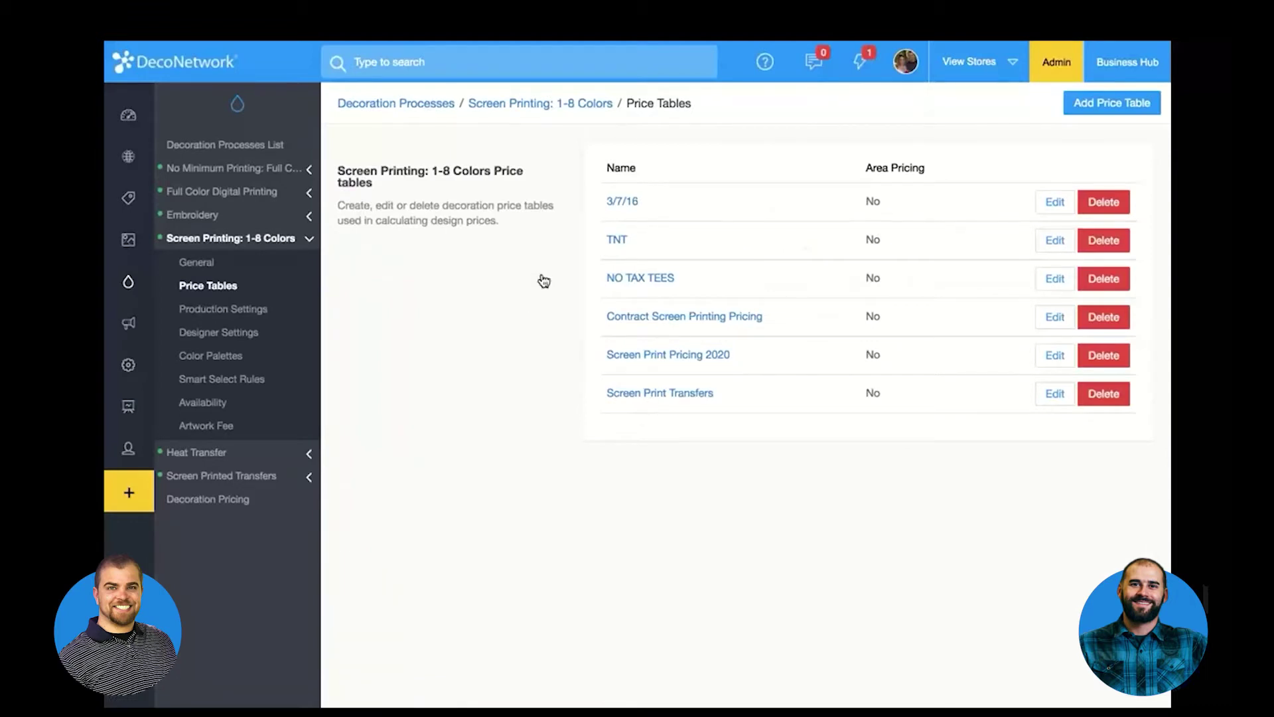
Set Level 2 - Contract's Screen Printing Price Table to Contract Screen Printing Pricing, then return to Business Hub
left_click(223, 508)
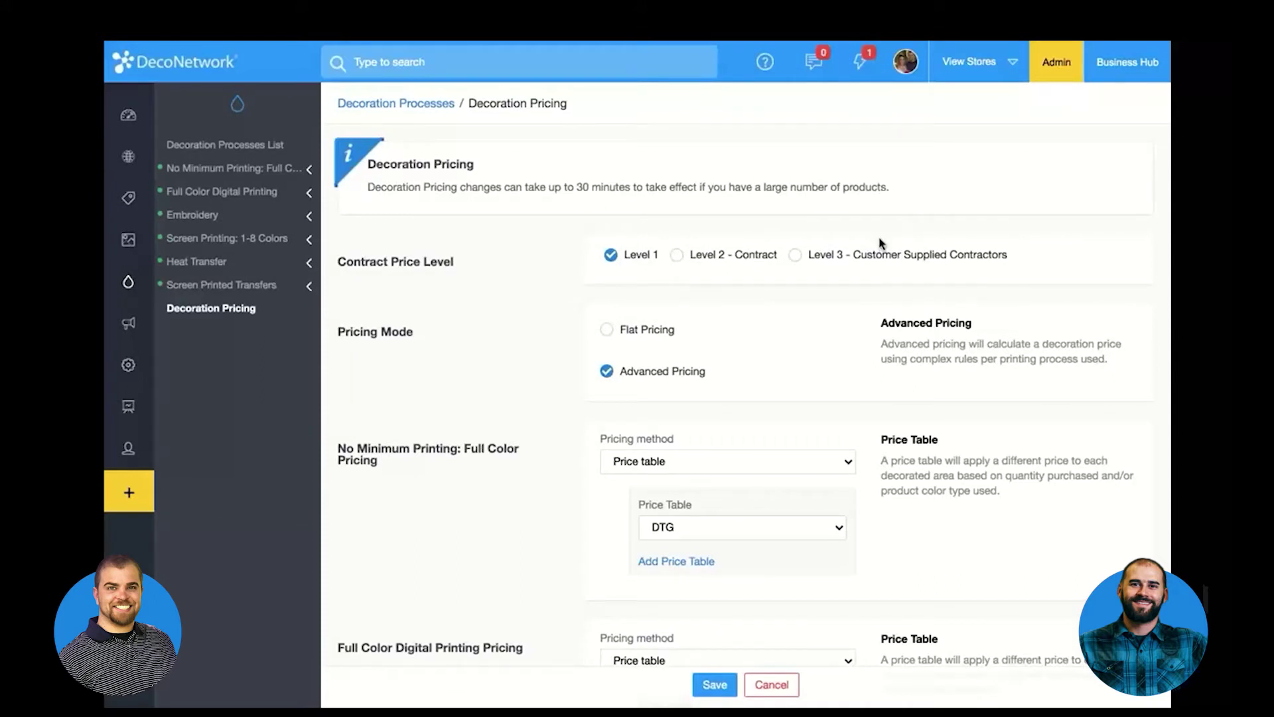
left_click(703, 257)
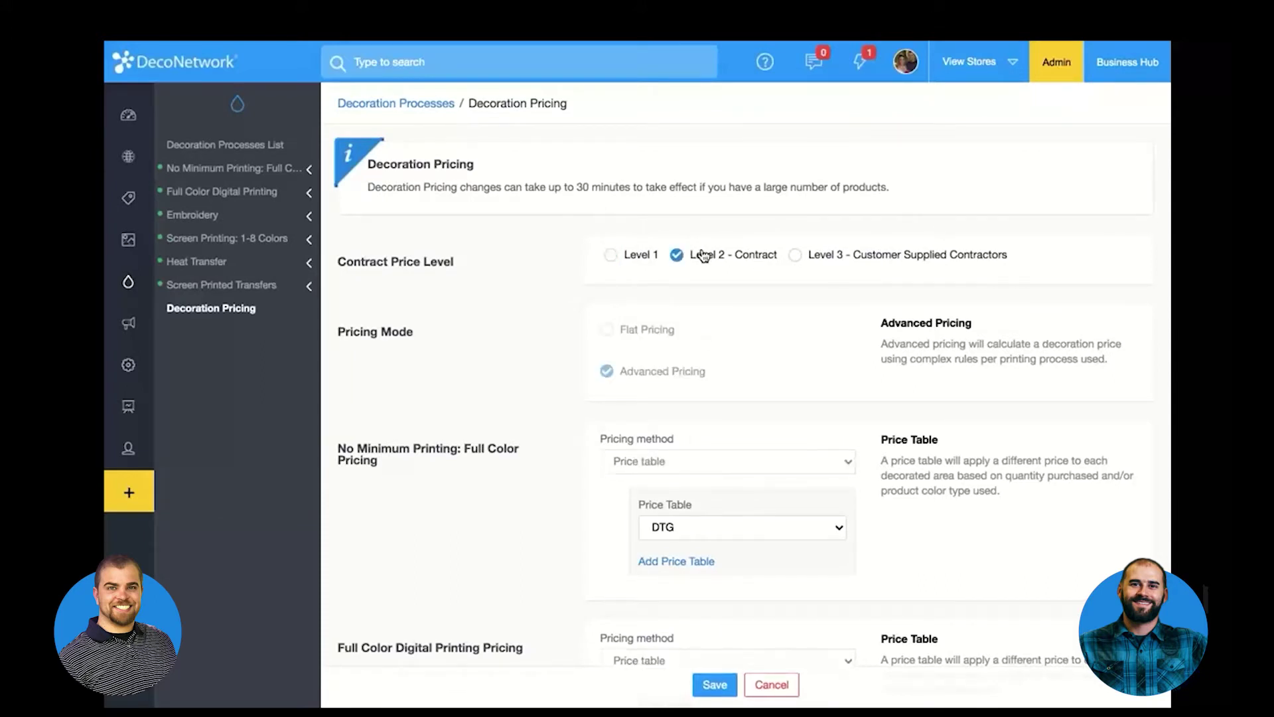
scroll(703, 257, "down", 15)
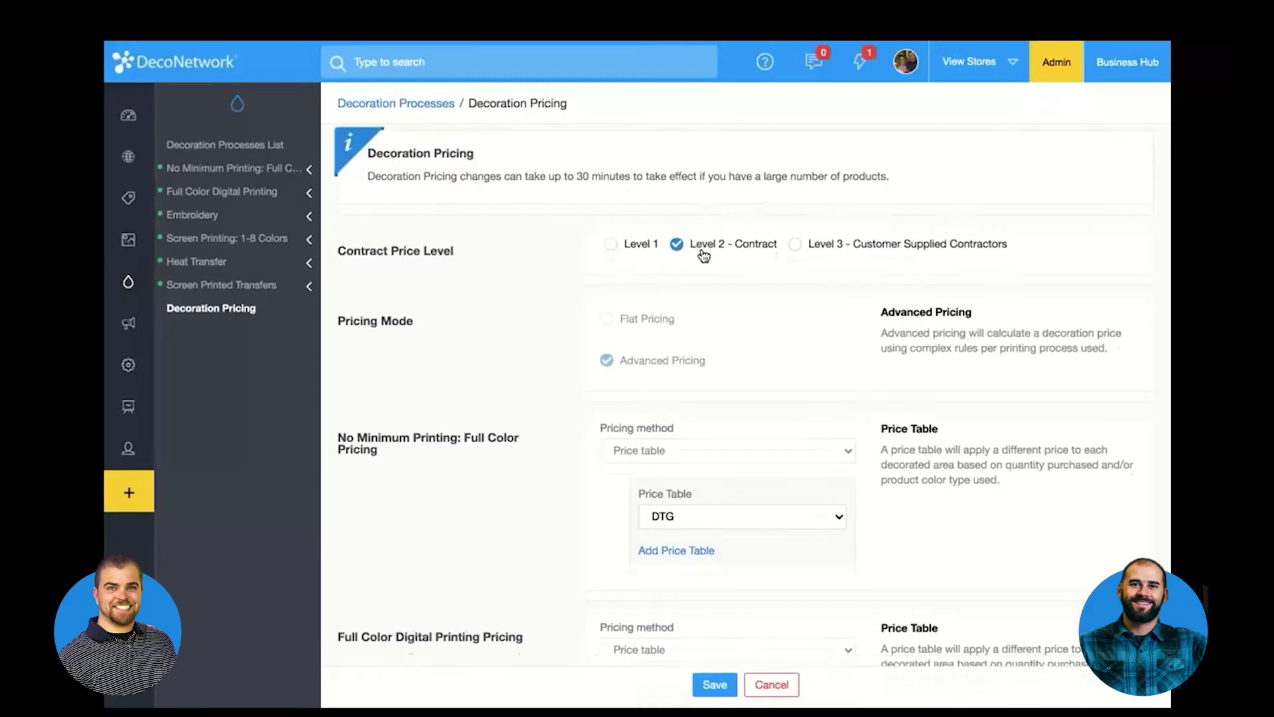
left_click(730, 322)
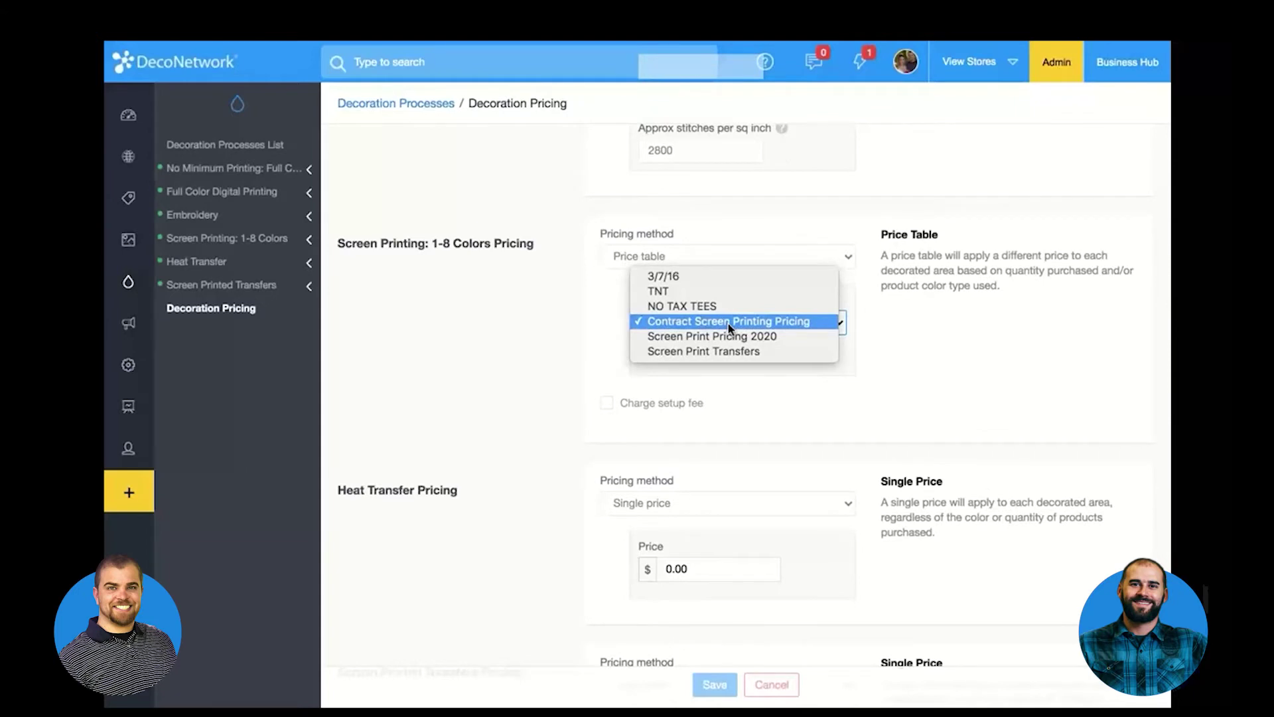
left_click(728, 324)
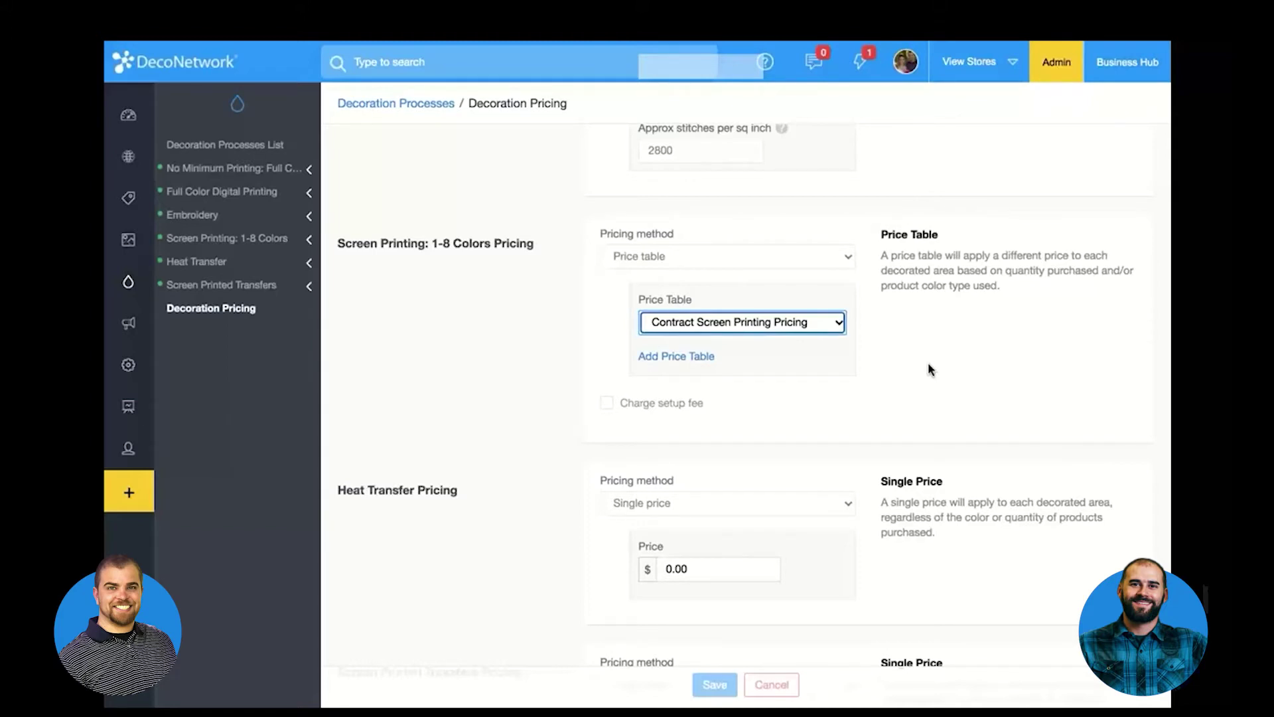
left_click(1121, 62)
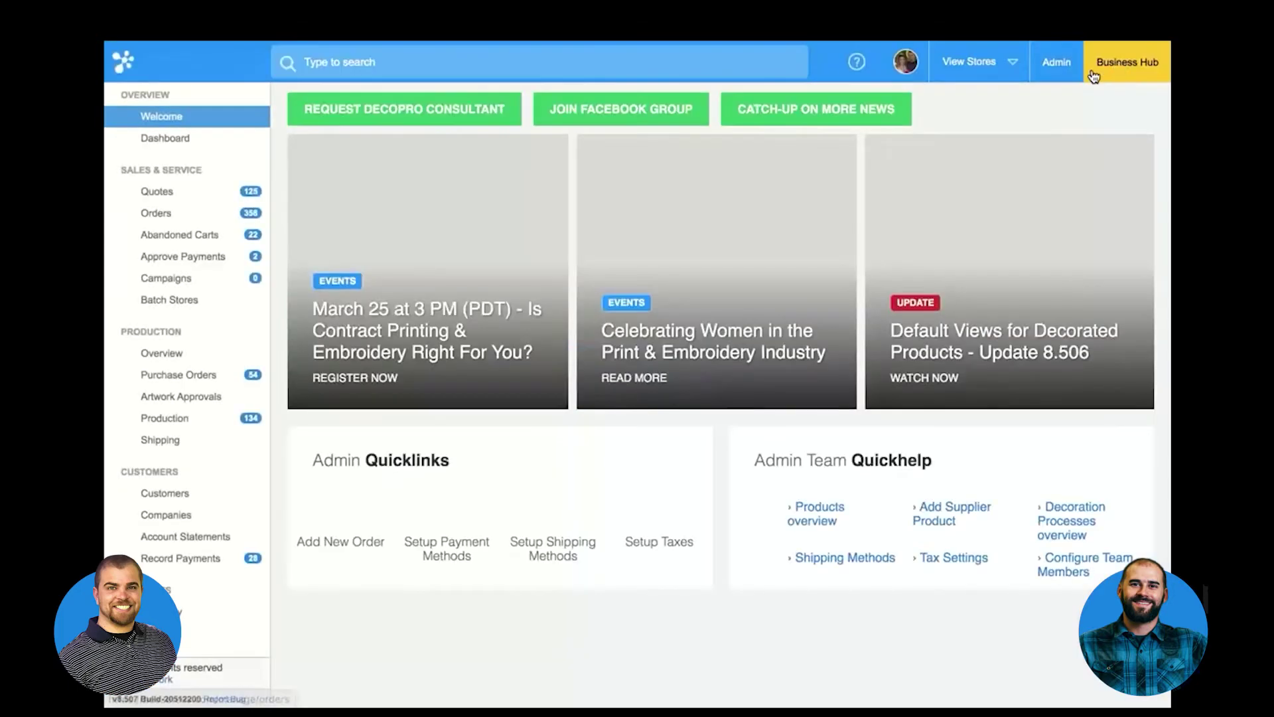
Assign the first customer the Level 2 - Contract price level with bulk discounts kept
left_click(160, 500)
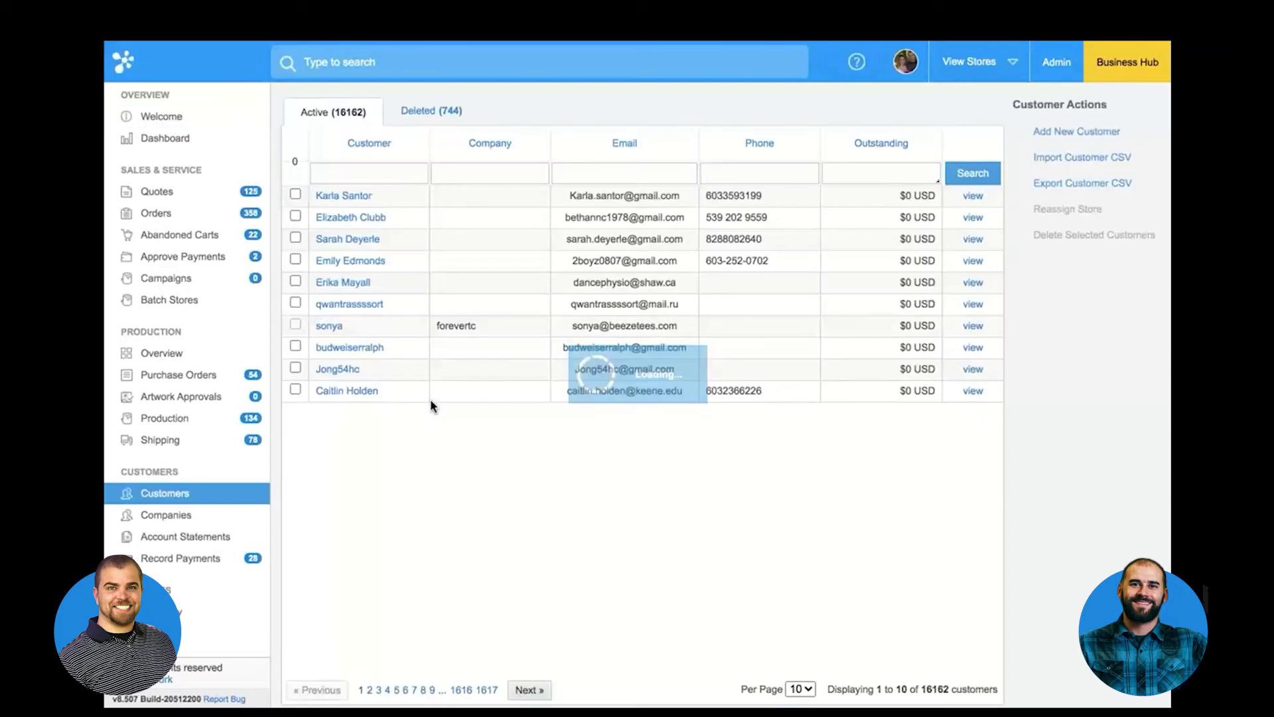
left_click(340, 195)
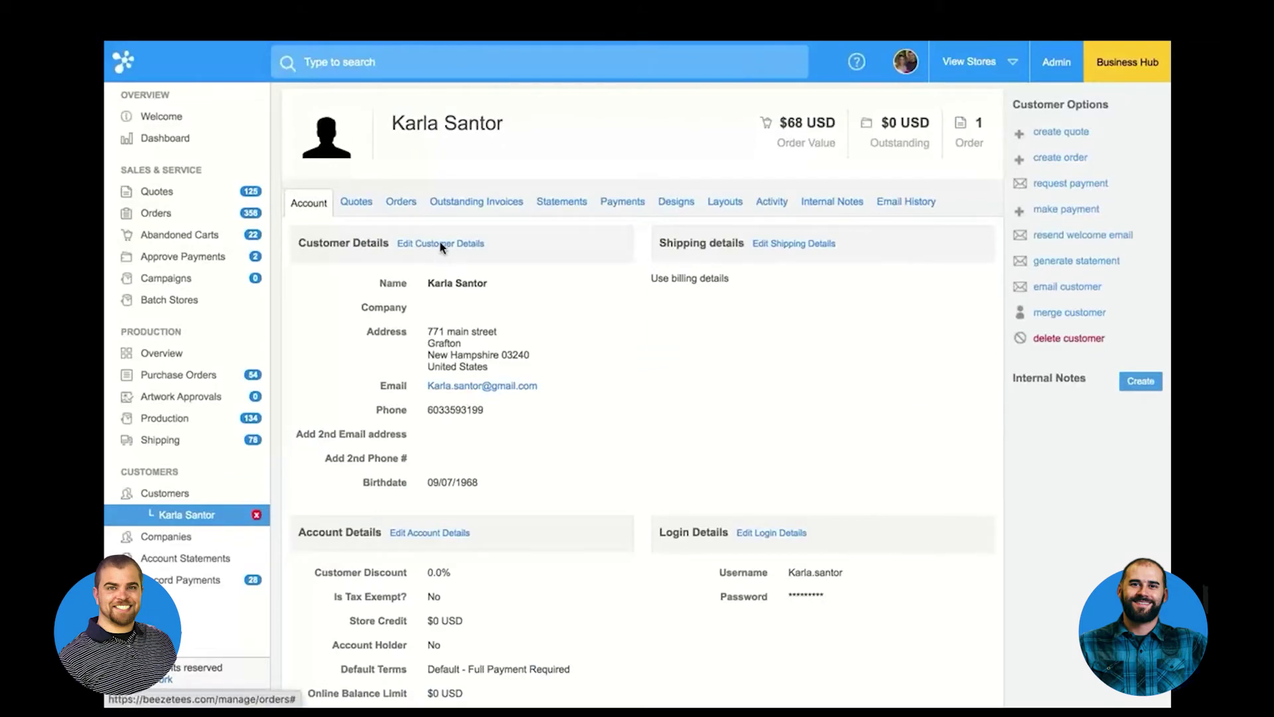
left_click(433, 536)
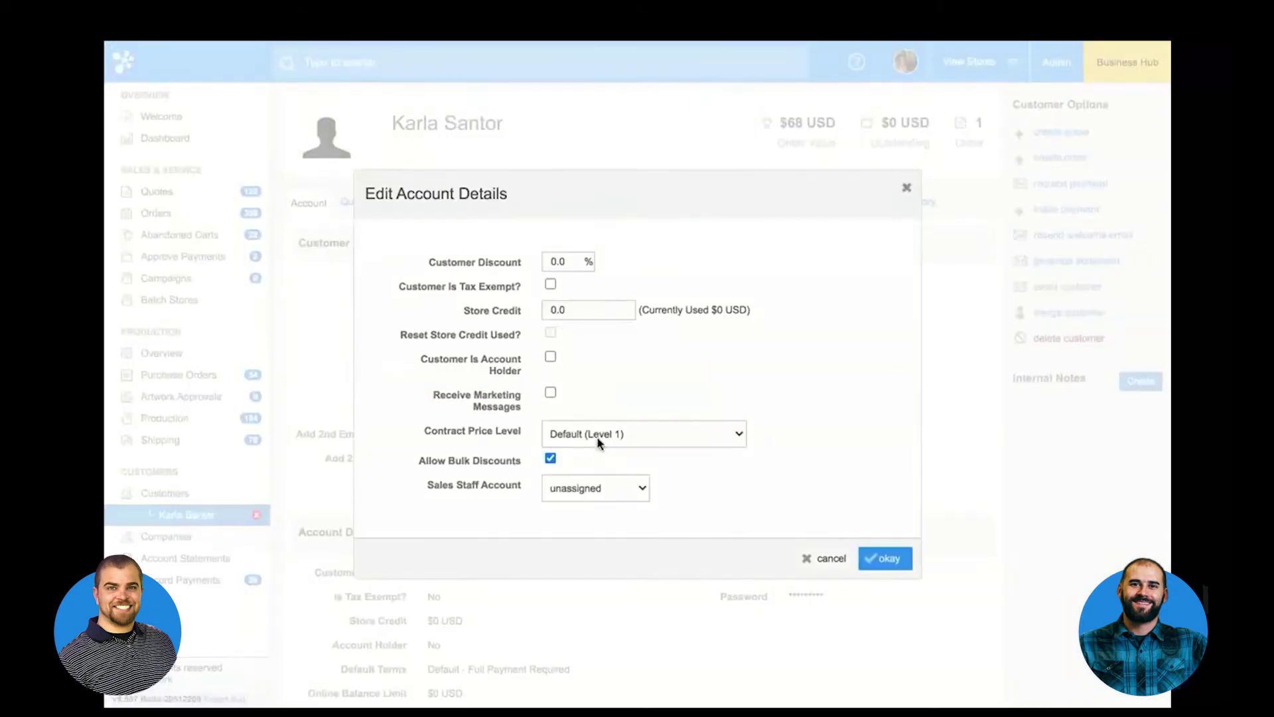
left_click(591, 432)
left_click(597, 461)
left_click(877, 560)
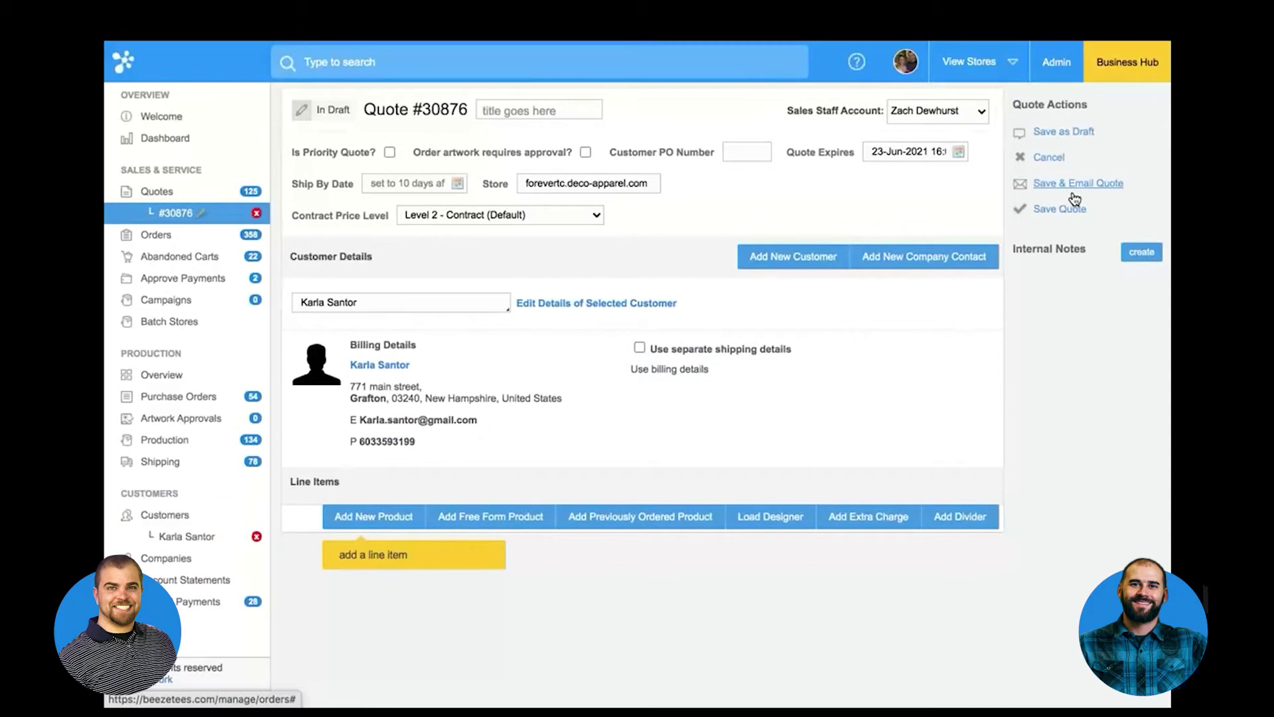
Check the quote's contract price level list without changing it
left_click(430, 217)
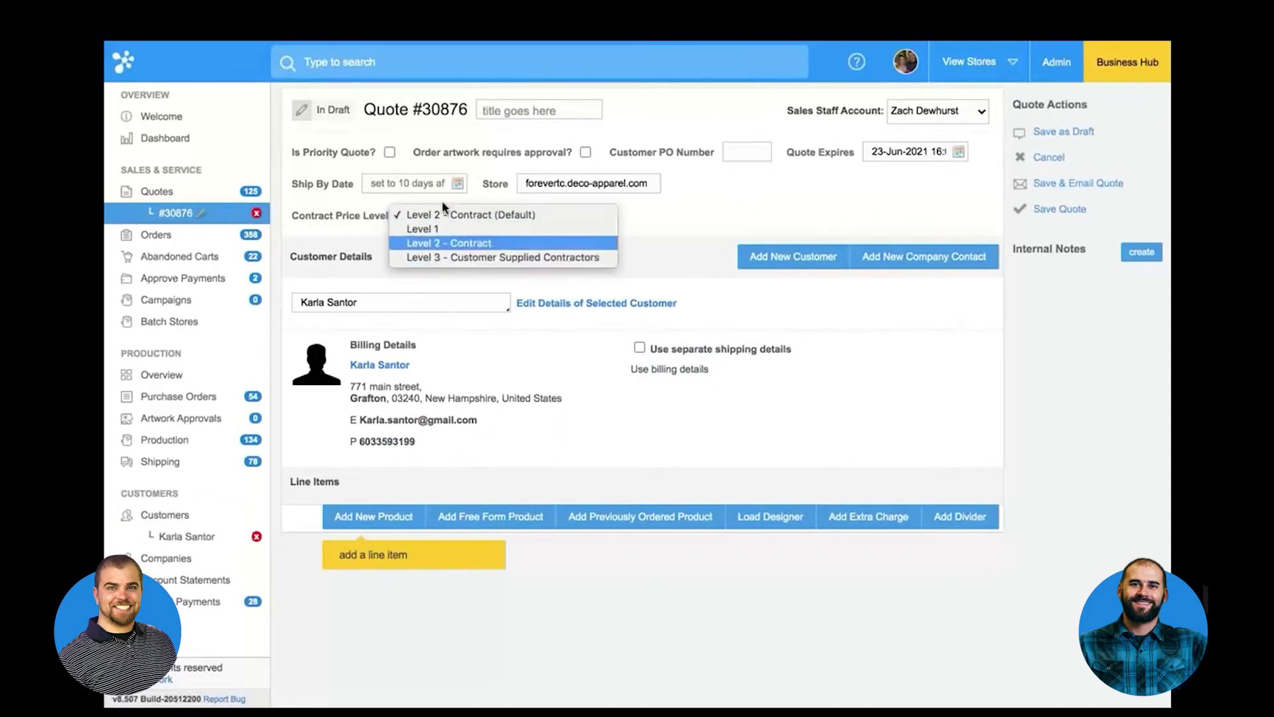
key("Up")
key("Up")
key("Return")
Change the customer's account contract price level back to Default (Level 1)
left_click(202, 533)
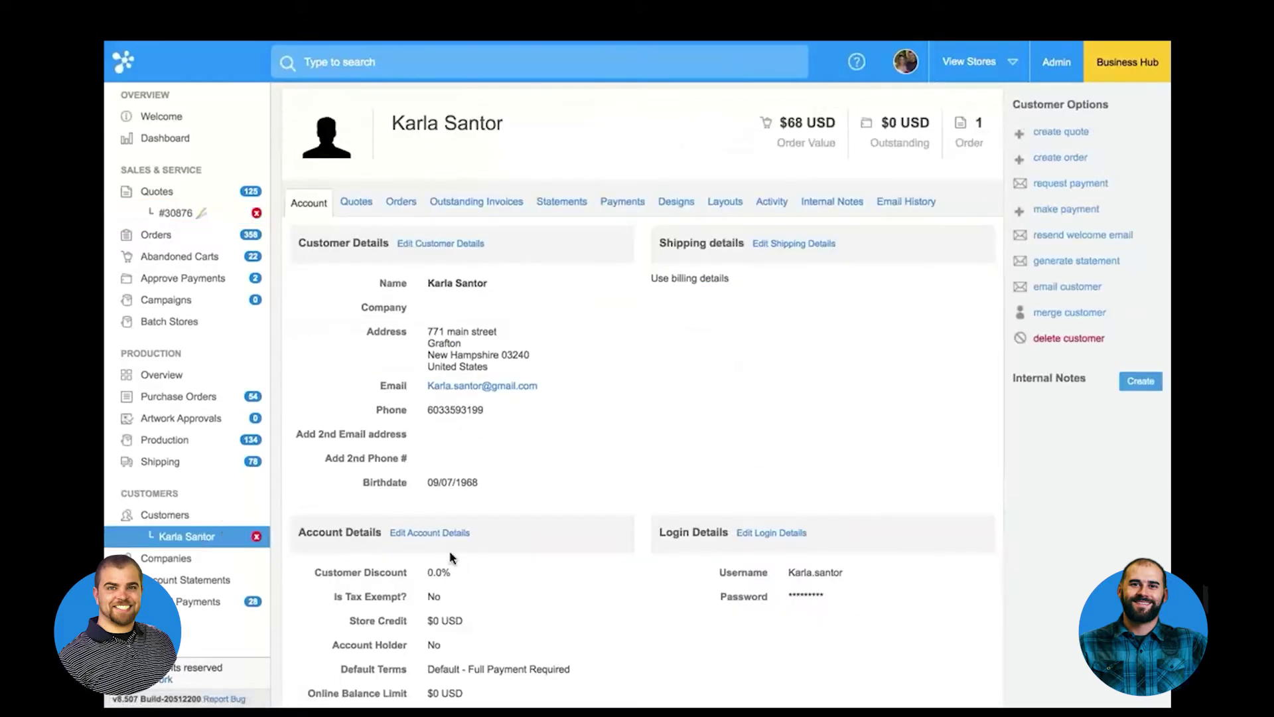
left_click(433, 532)
left_click(584, 434)
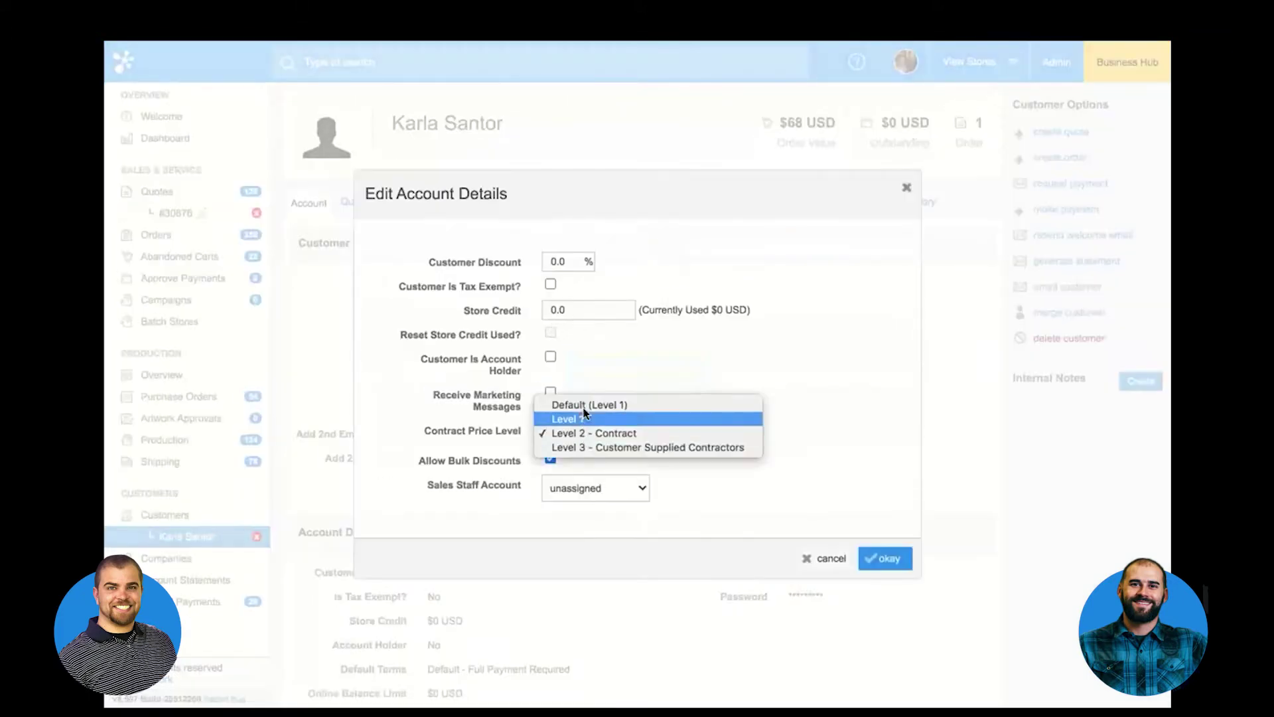
left_click(600, 406)
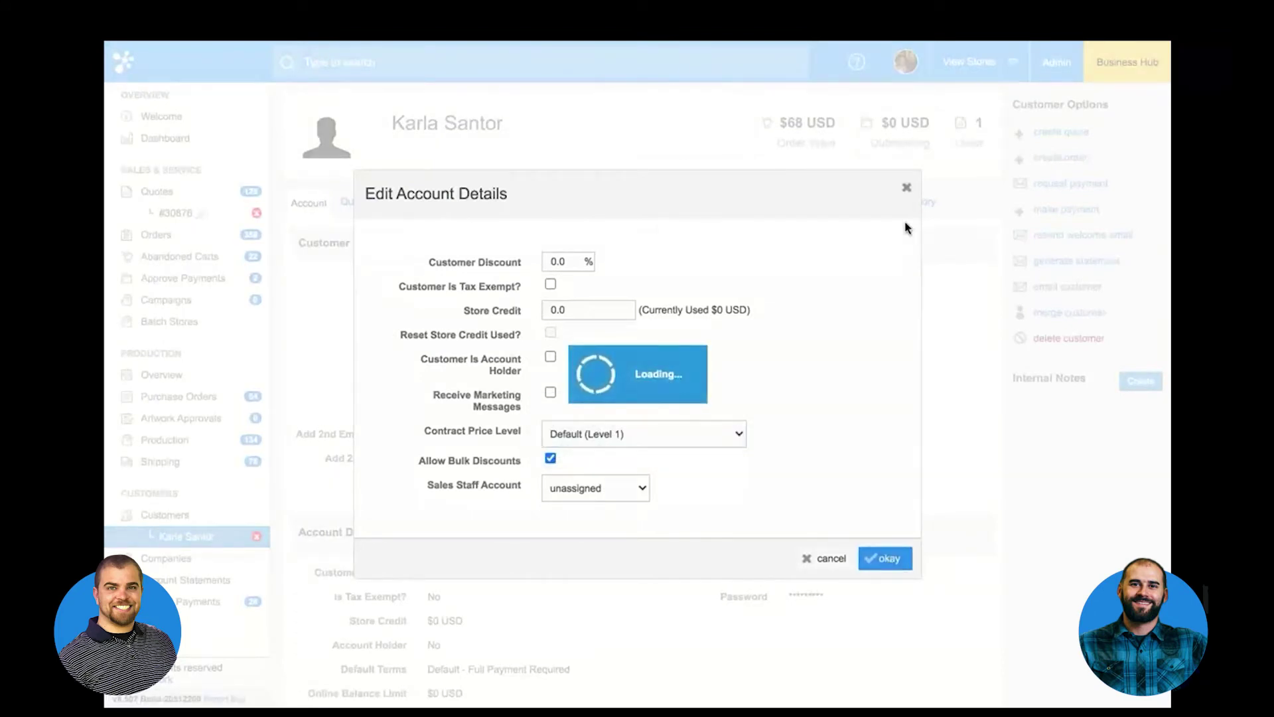
left_click(906, 189)
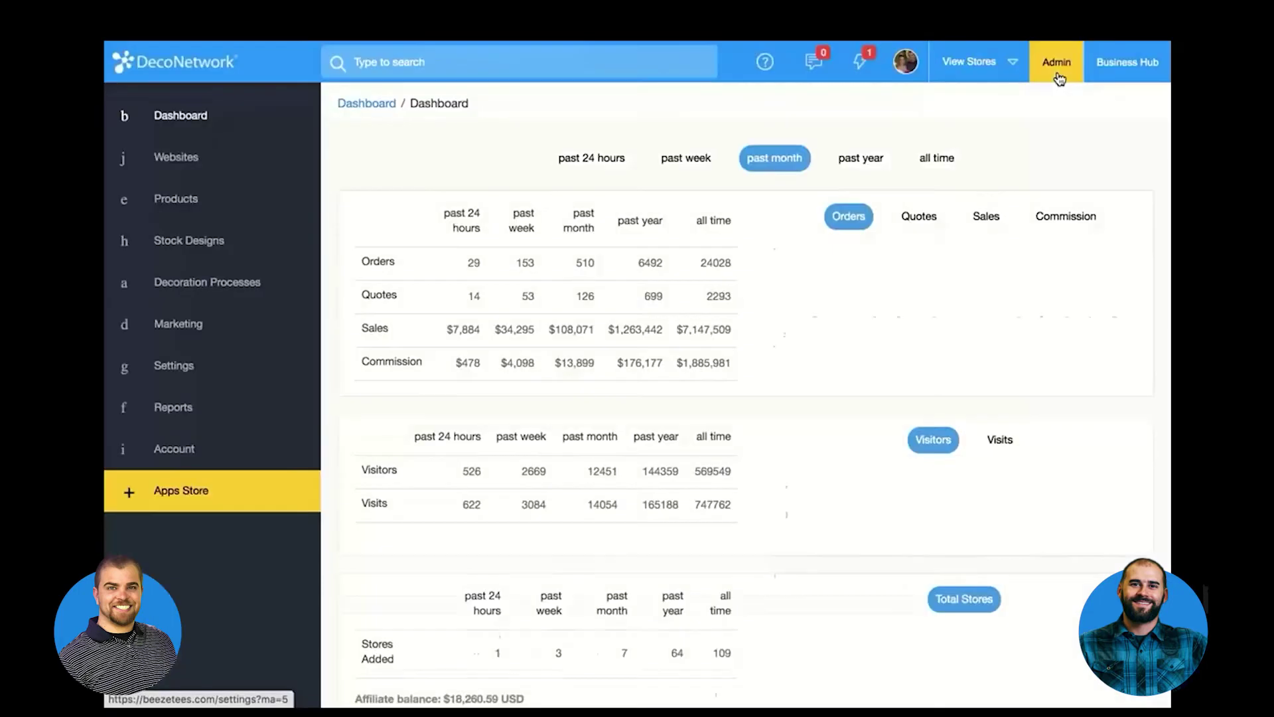
Browse the list of store websites
left_click(195, 159)
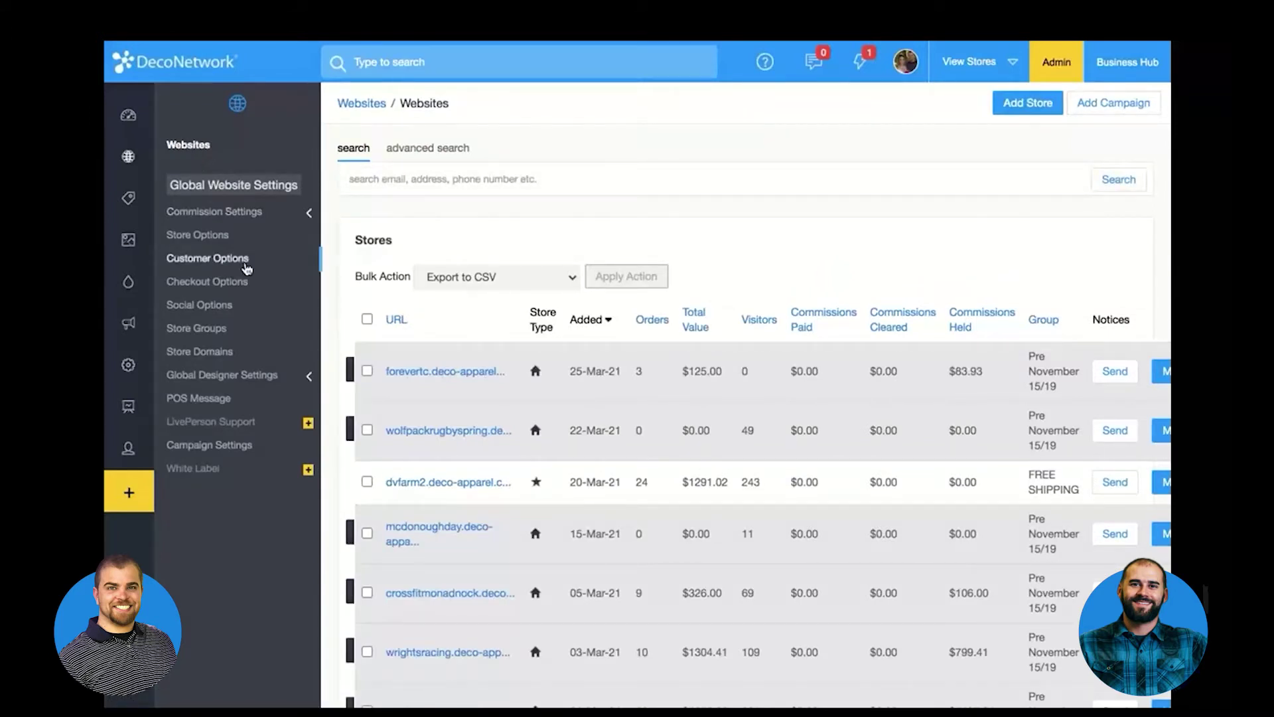
scroll(561, 354, "down", 2)
scroll(561, 354, "down", 1)
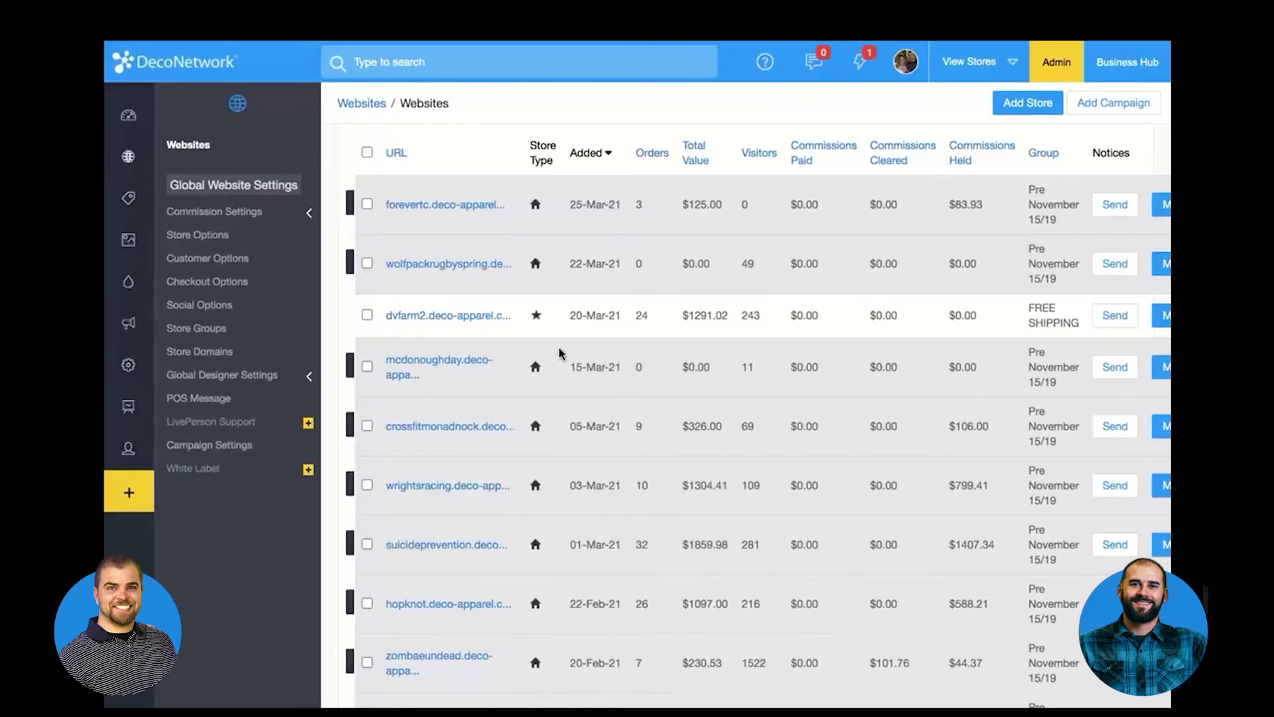
scroll(559, 353, "down", 3)
scroll(560, 352, "down", 6)
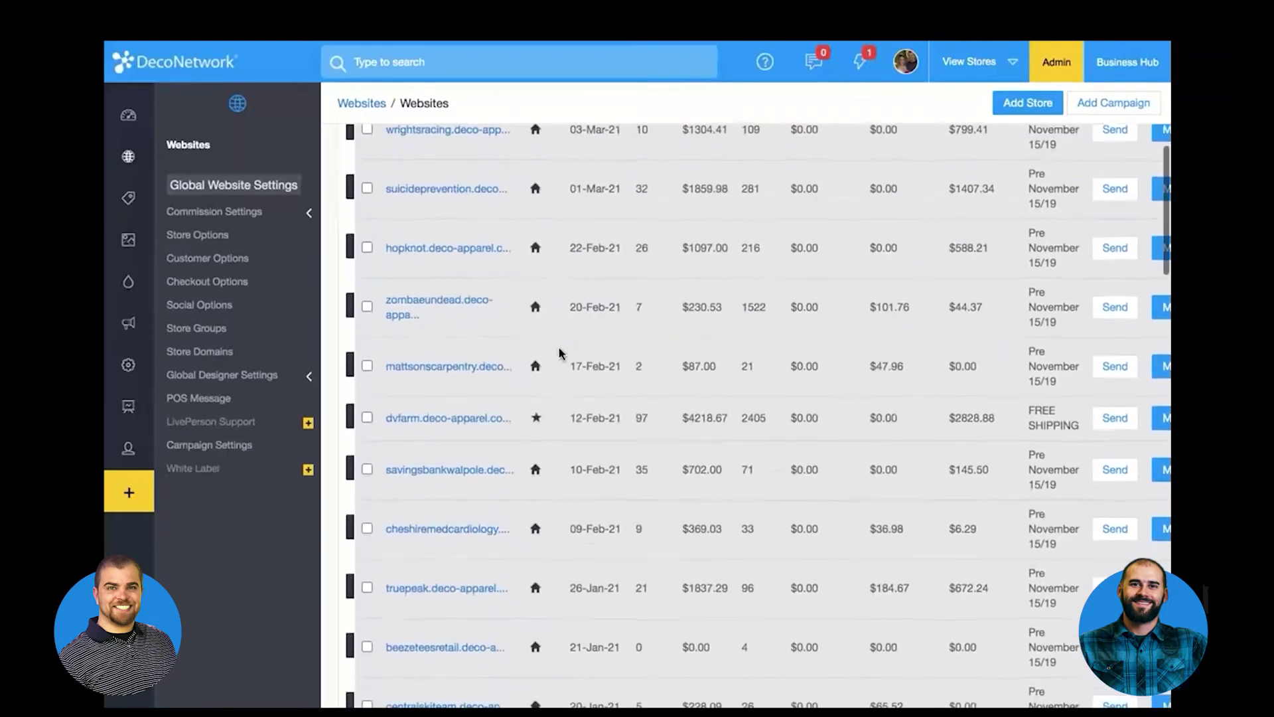
scroll(560, 353, "down", 4)
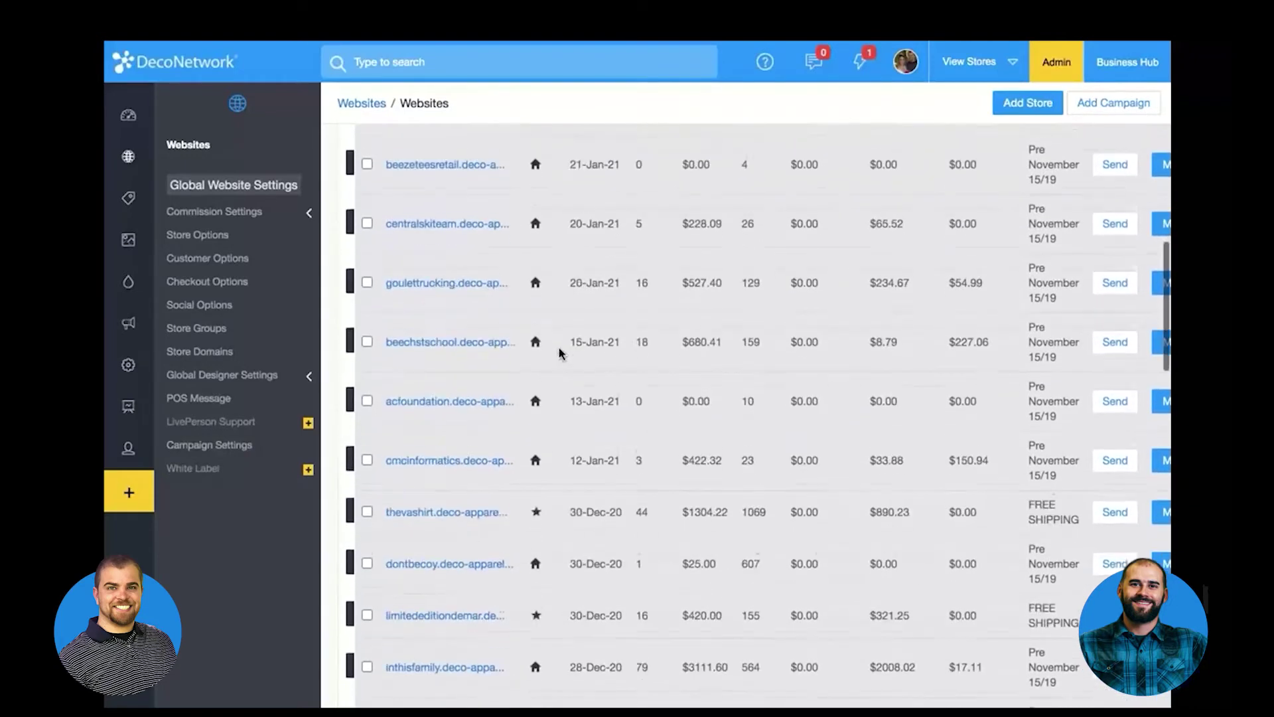
scroll(559, 352, "down", 2)
scroll(559, 352, "down", 4)
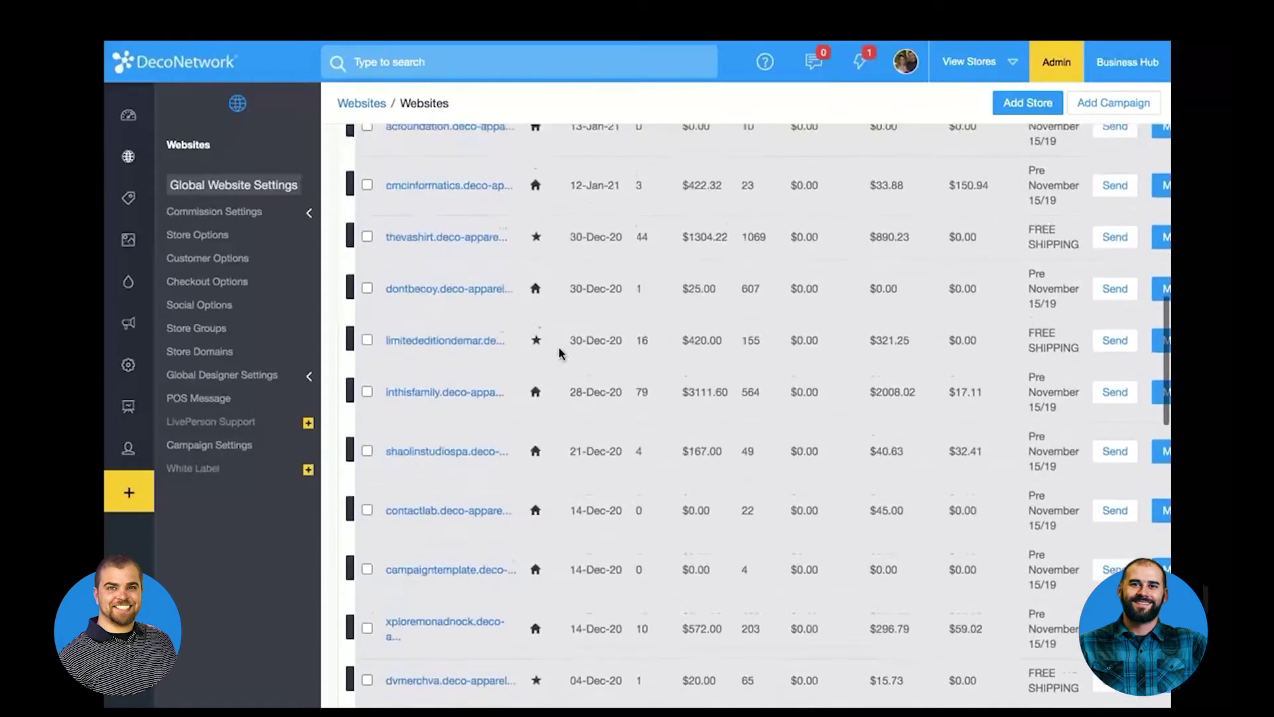
scroll(560, 352, "up", 15)
Search websites for 'contact' and open the contactlab.deco-apparel store dashboard
left_click(432, 181)
type("contactlab")
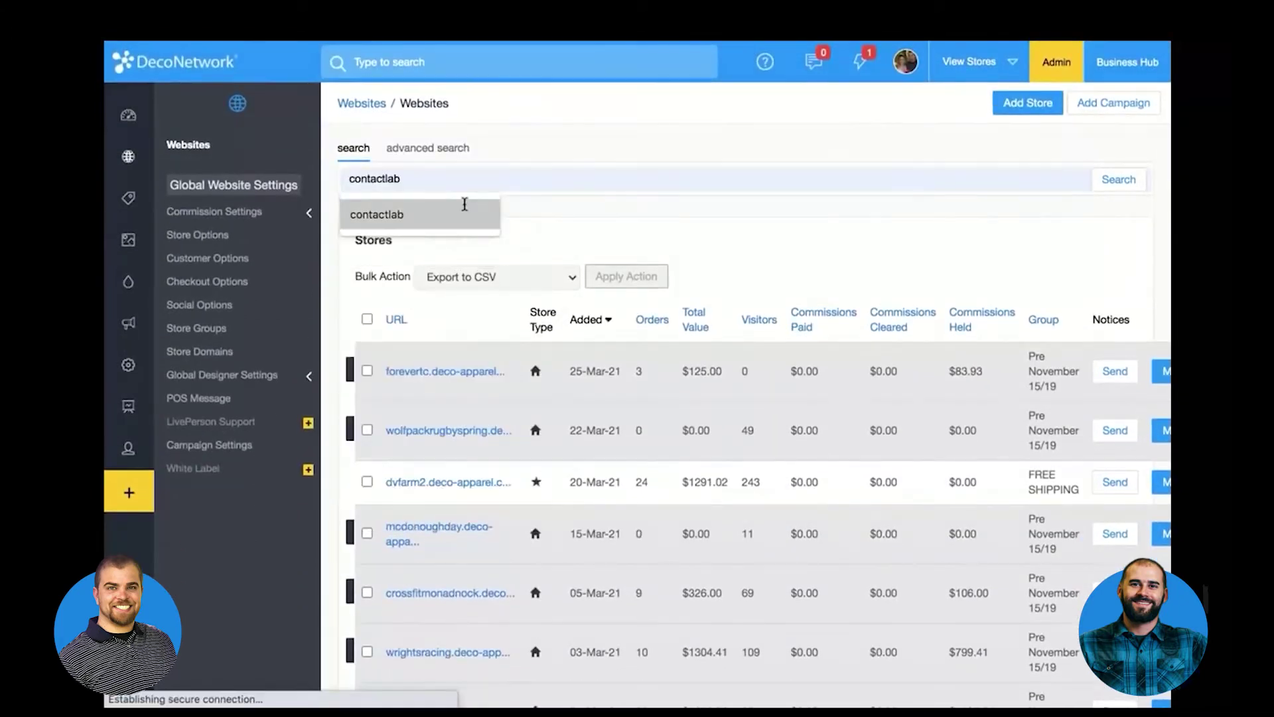
left_click(465, 211)
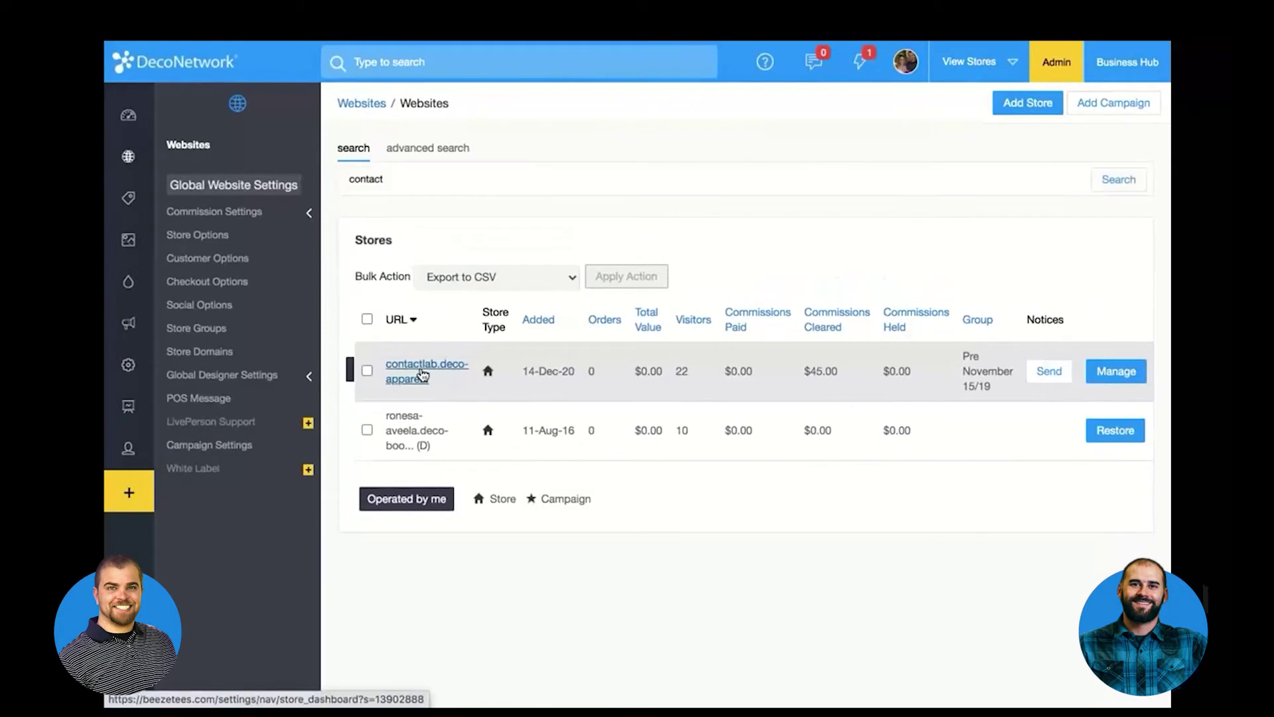
left_click(423, 375)
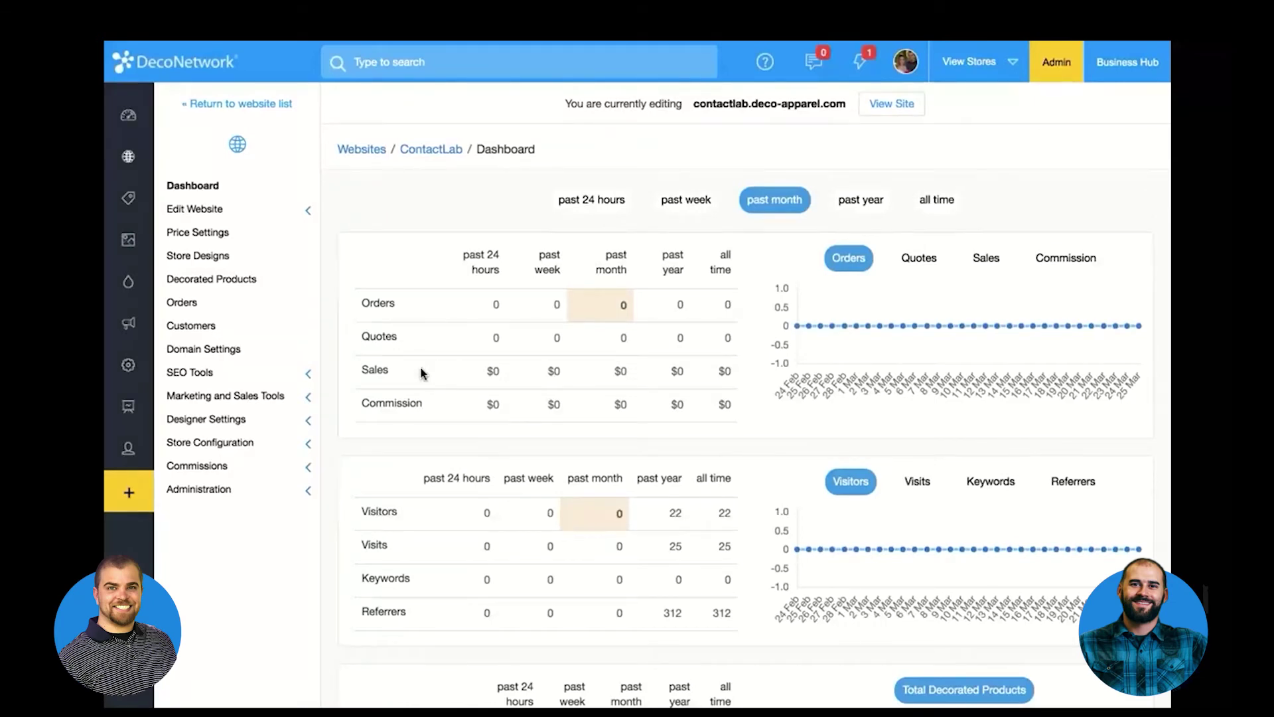
left_click(235, 444)
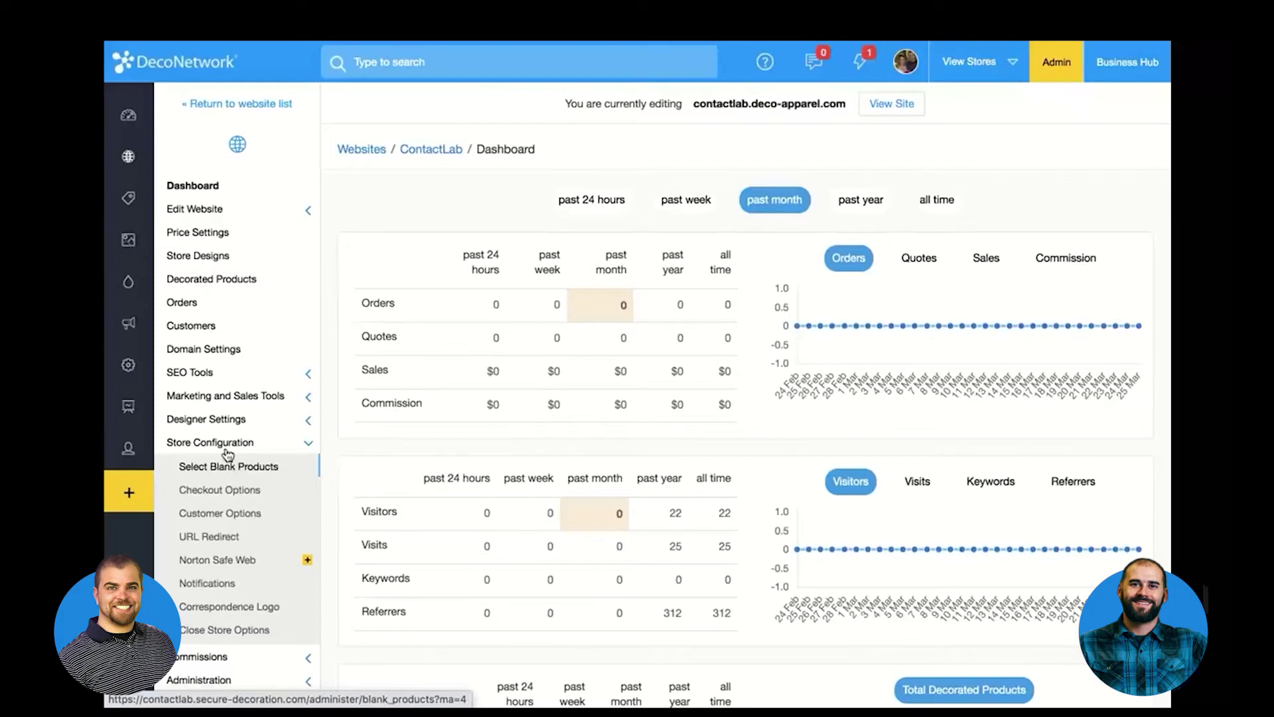
Uncheck 'Customers must be logged in to view the website', save, and open Website Pages
left_click(219, 535)
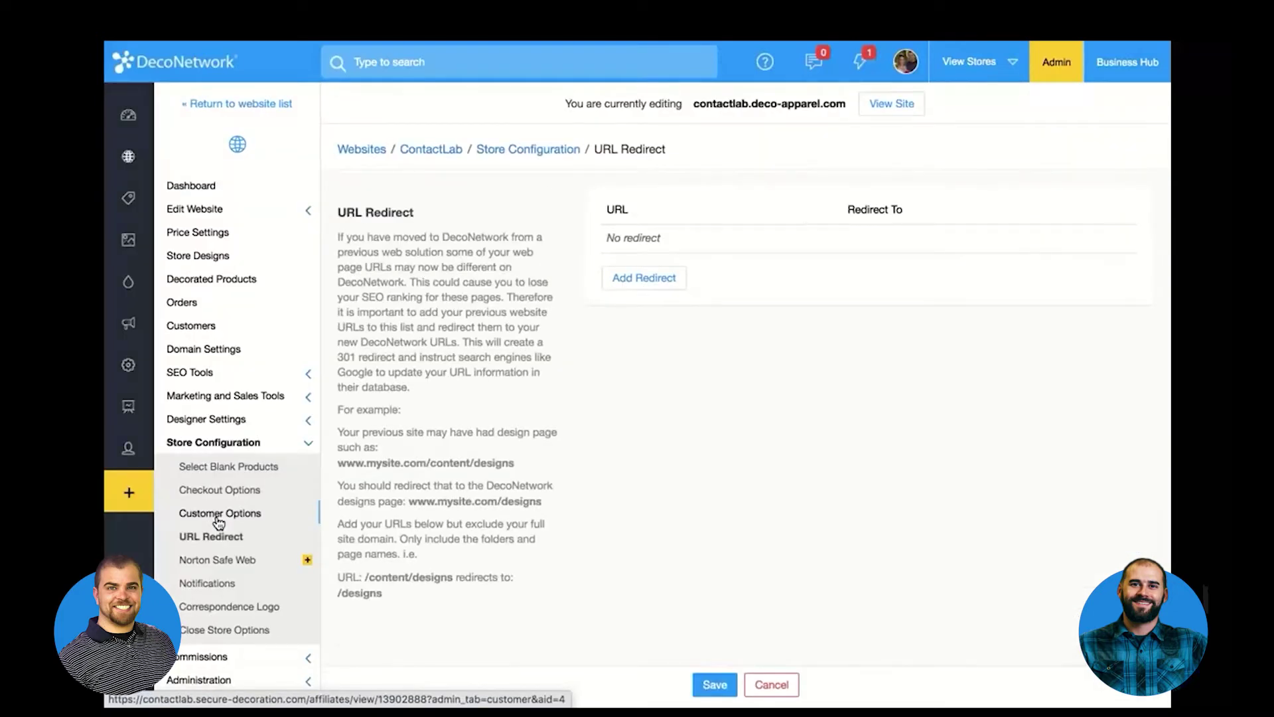
left_click(219, 522)
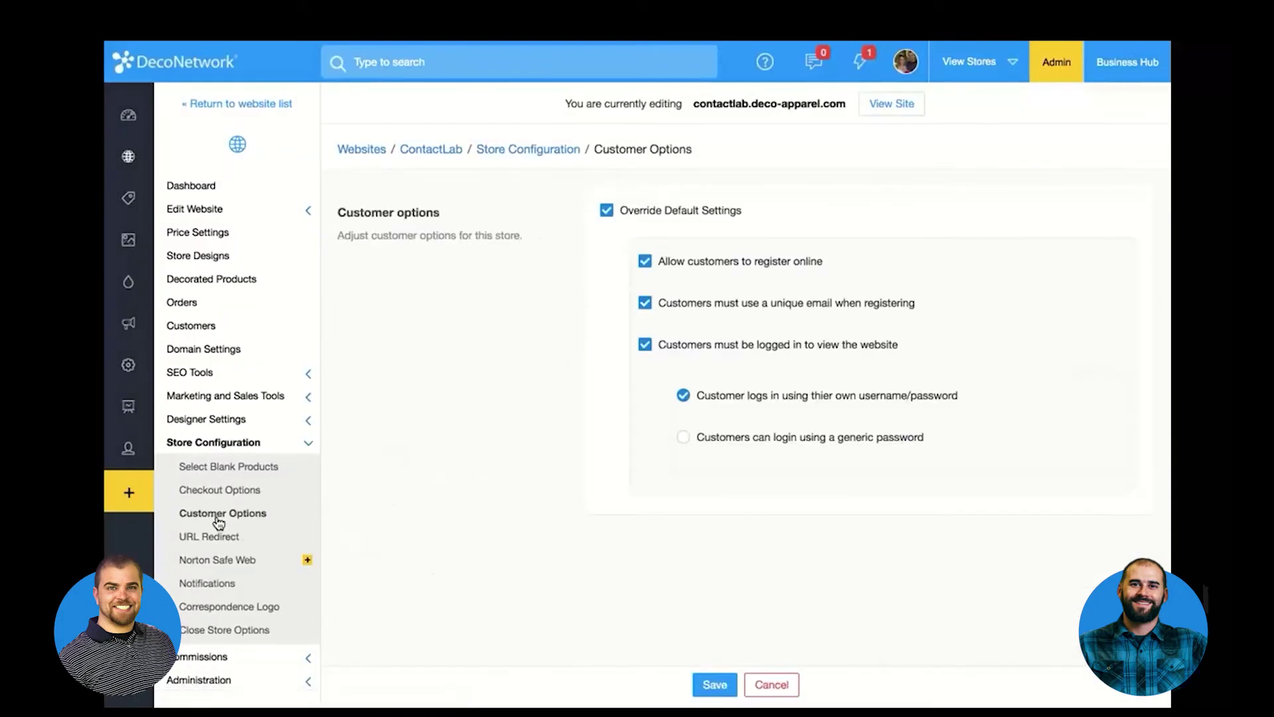
left_click(767, 348)
left_click(714, 686)
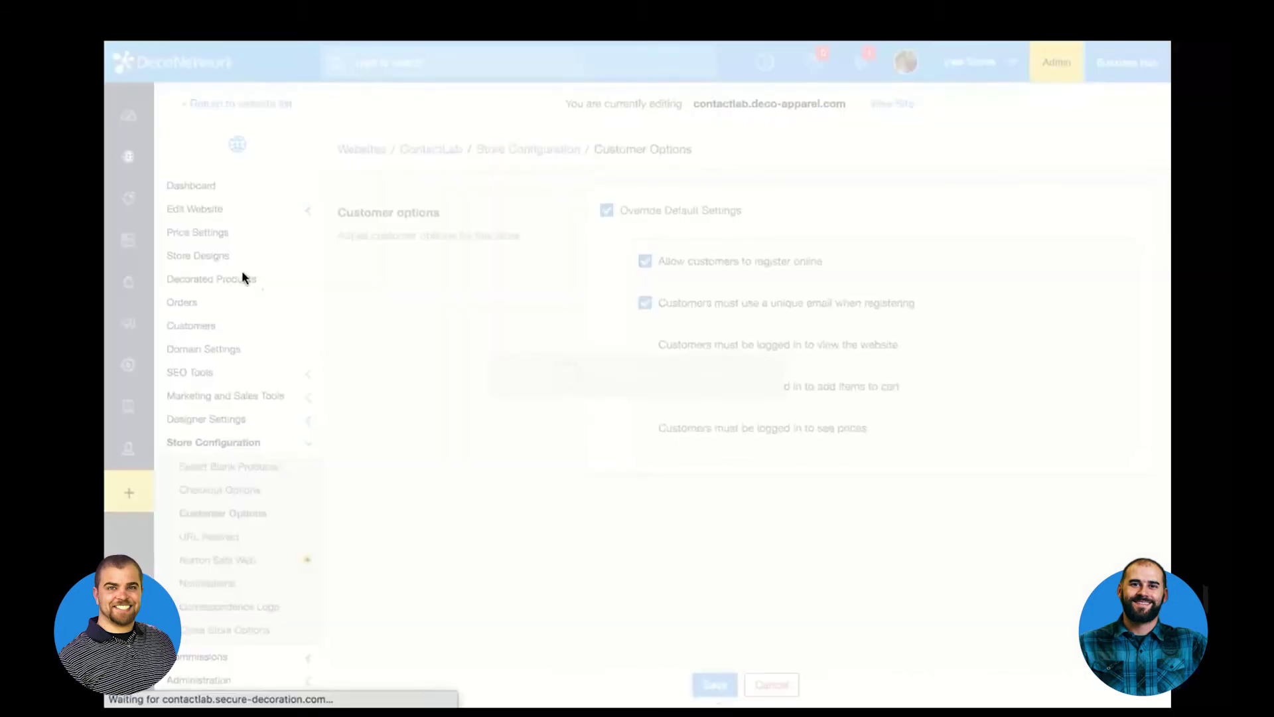
left_click(260, 211)
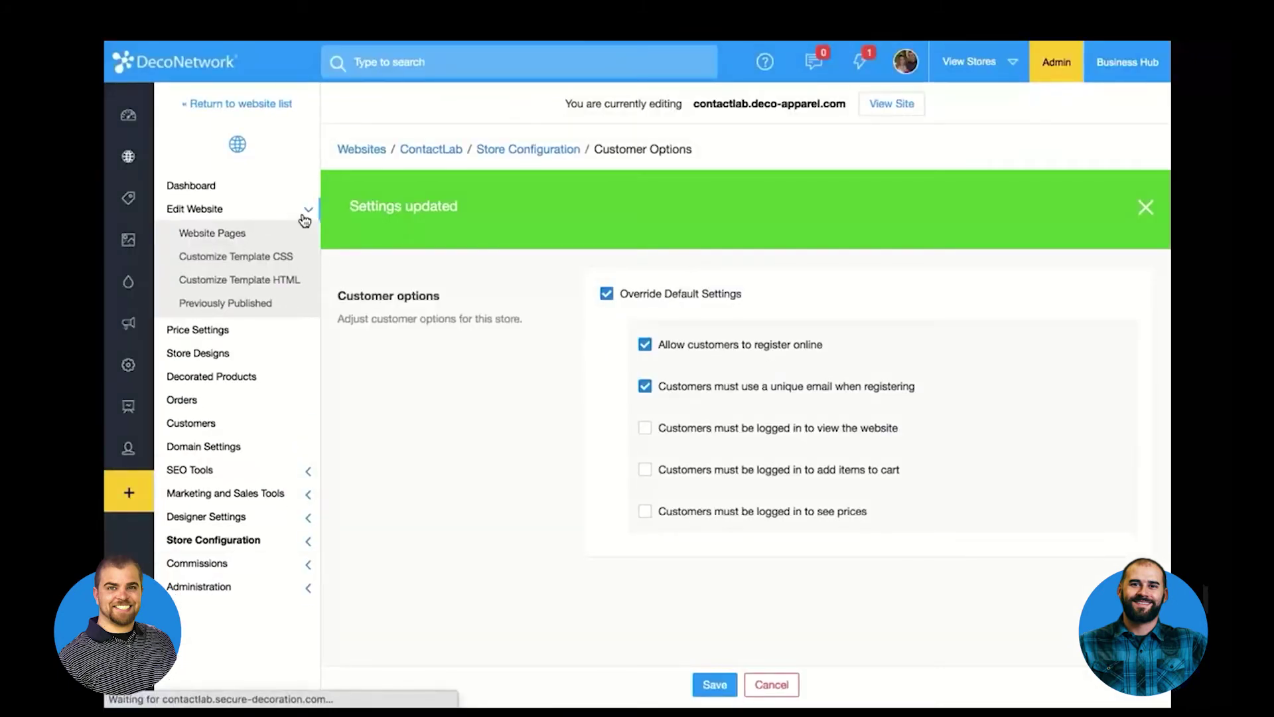
left_click(246, 238)
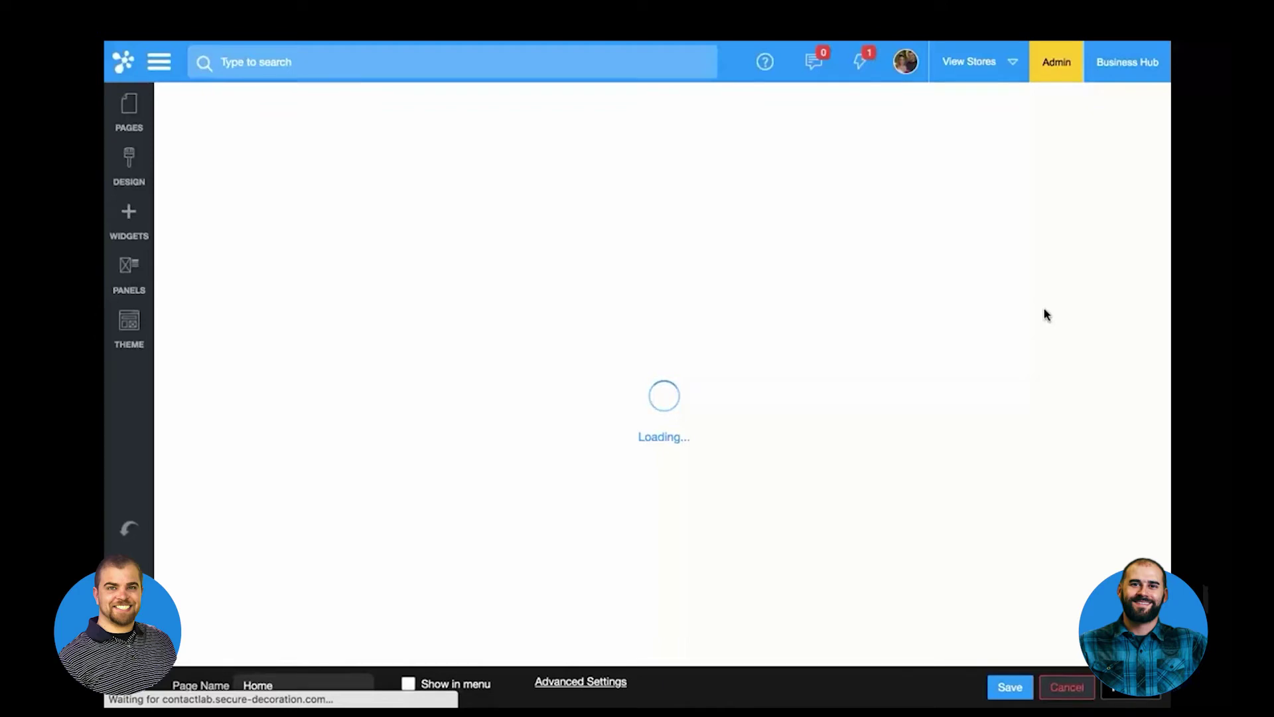
Leave the Home page editor and go back to the store's Customer Options
key("ctrl+Up")
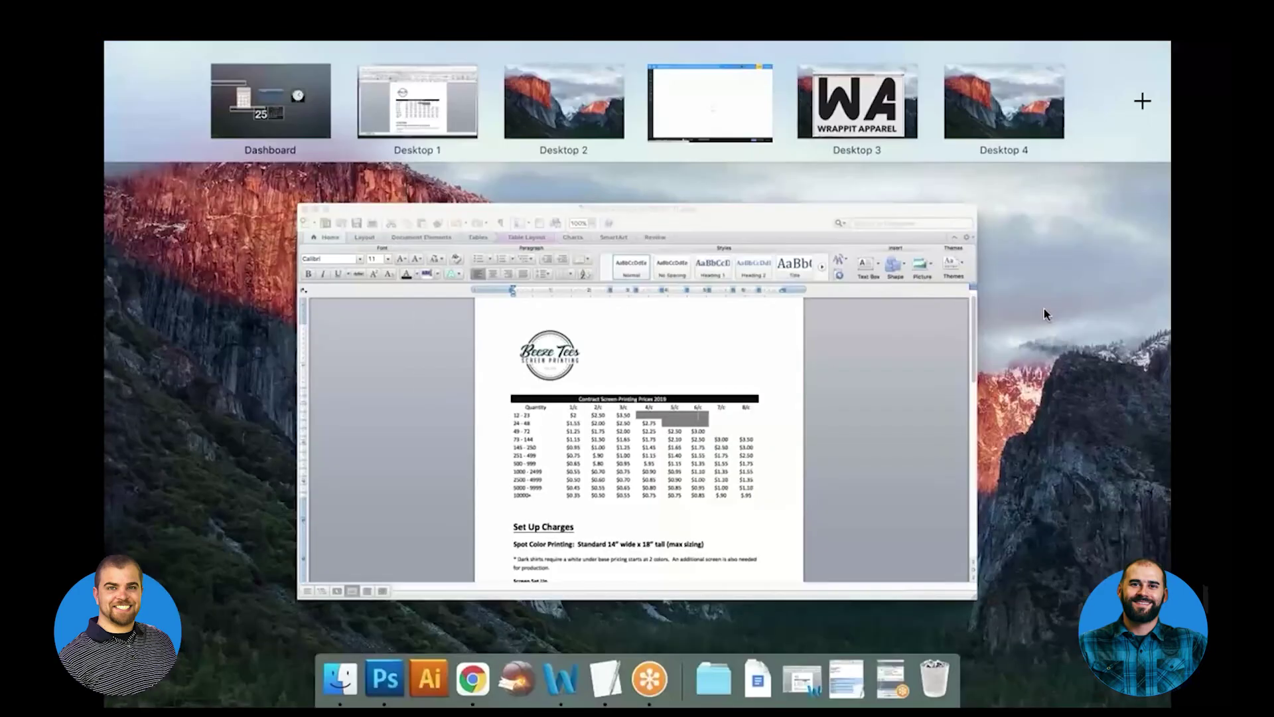
key("ctrl+Up")
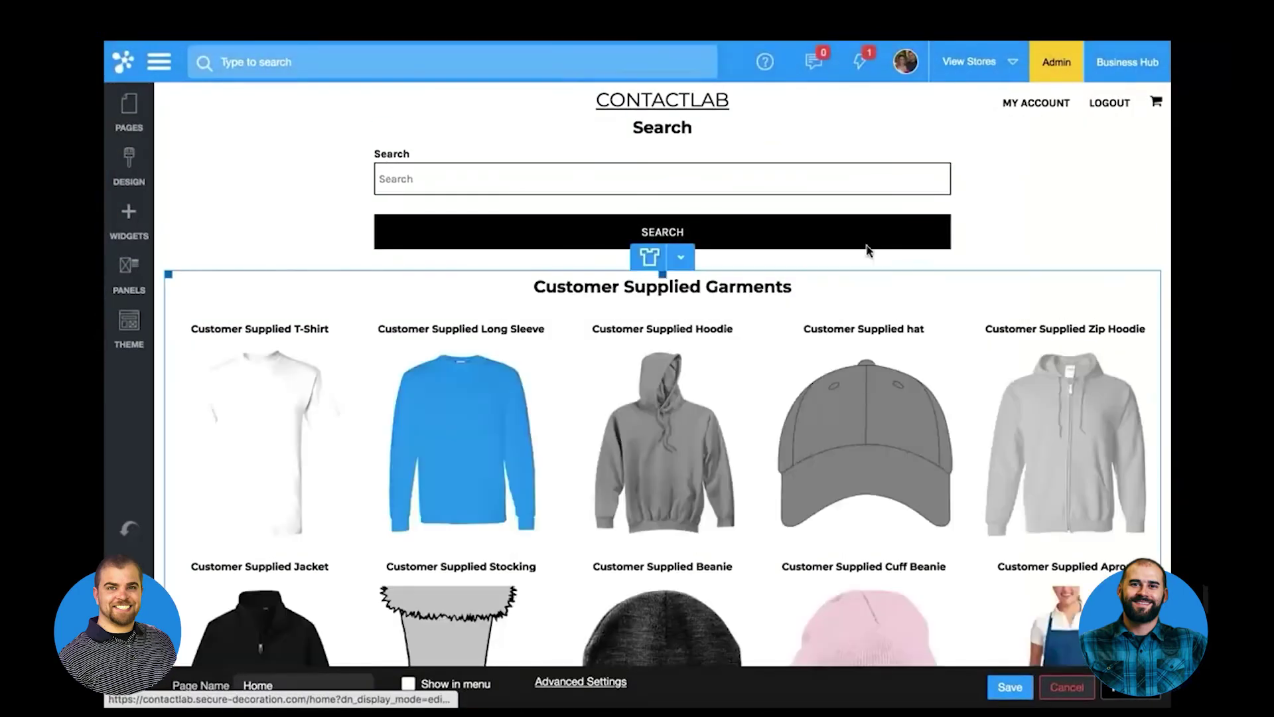
scroll(341, 148, "down", 5)
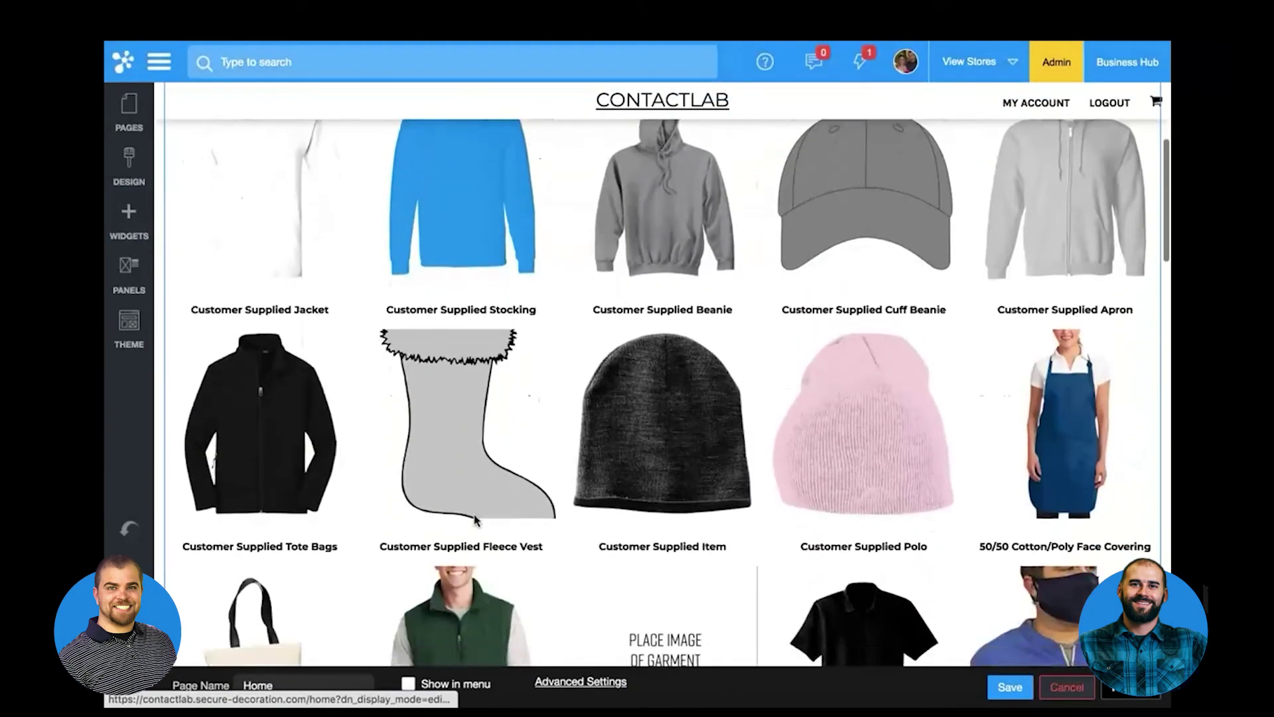
scroll(479, 514, "down", 10)
scroll(425, 508, "down", 7)
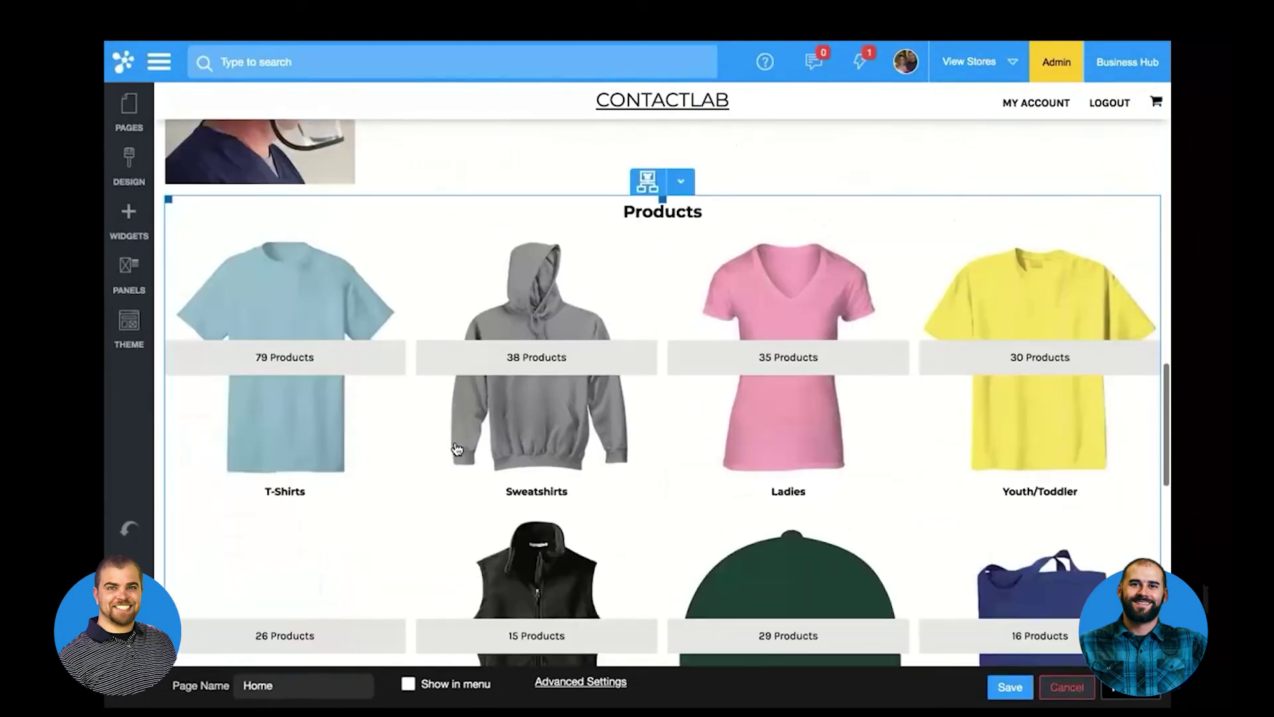
scroll(569, 519, "up", 15)
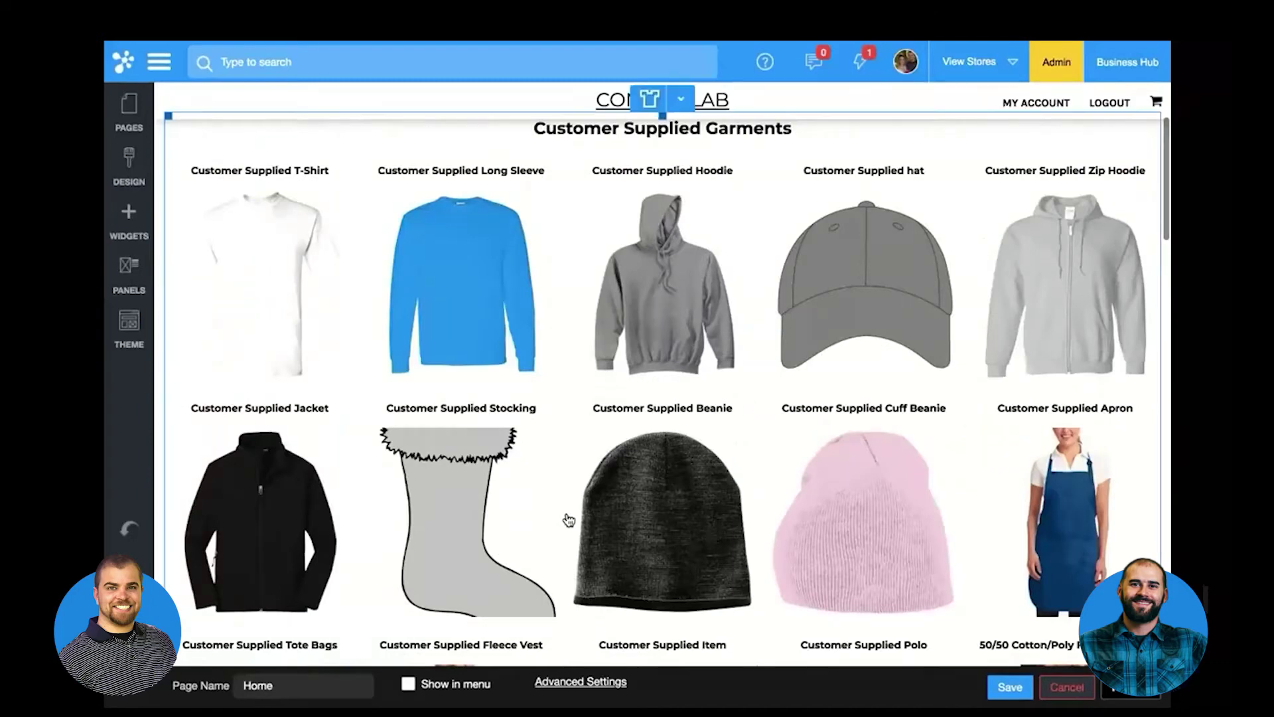
key("alt+Left")
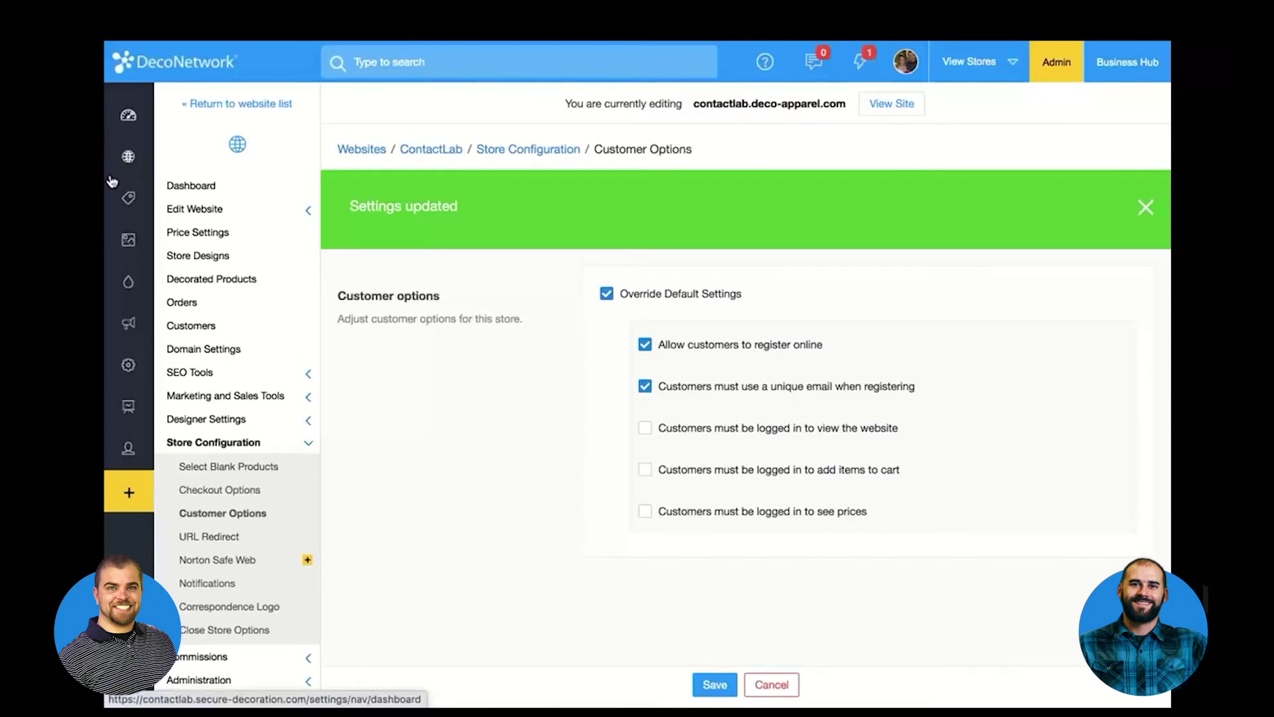
left_click(177, 200)
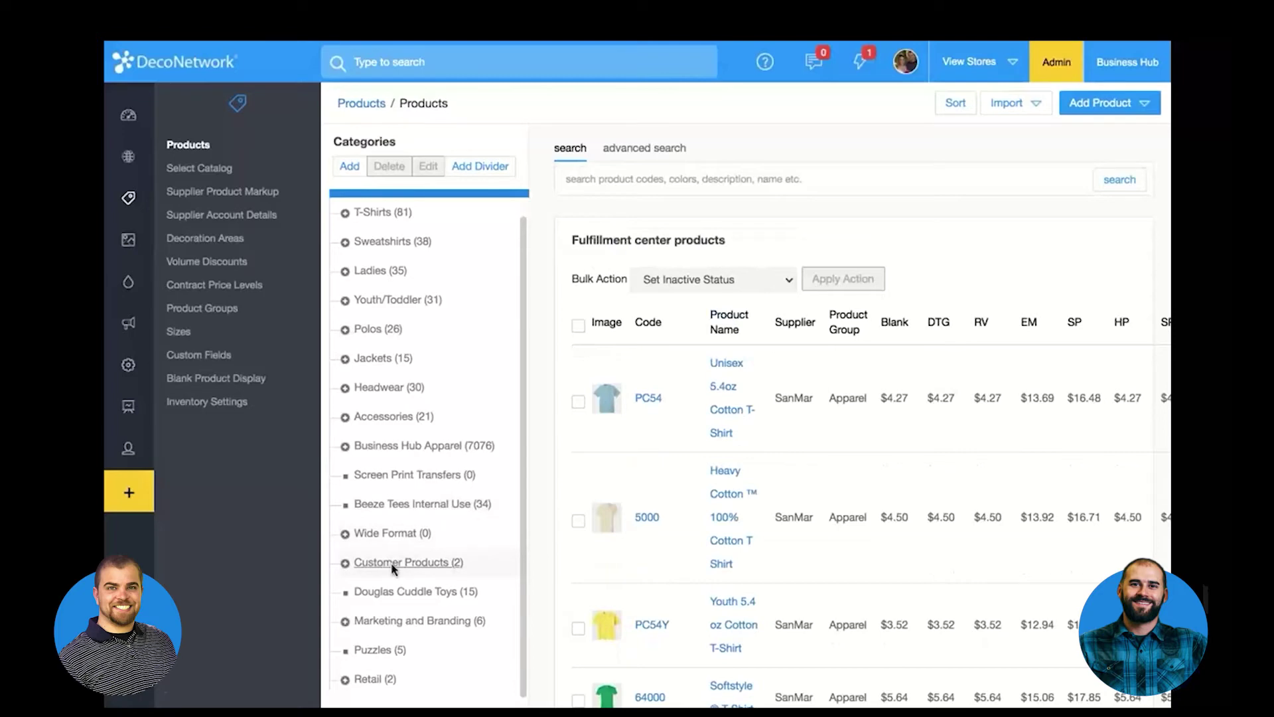
Inspect the Customer Supplied T-Shirt in Beeze Tees Internal Use, then view the ContactLab storefront
left_click(367, 504)
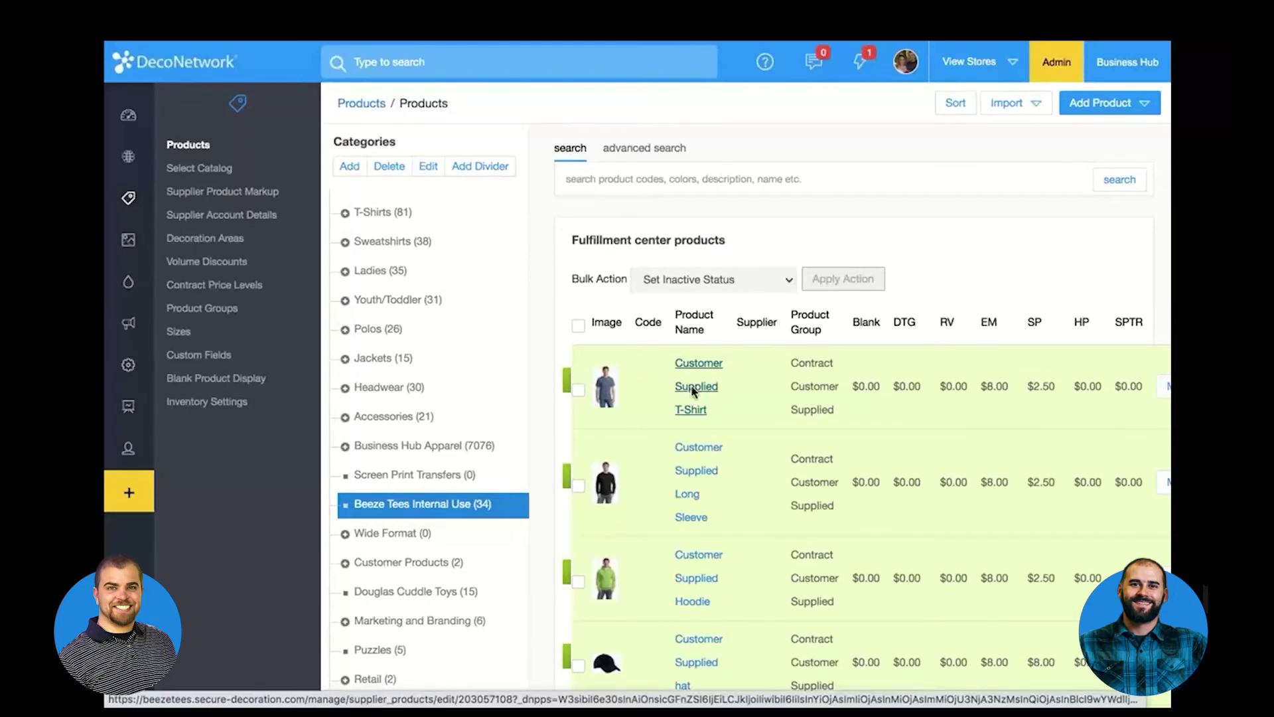
left_click(693, 389)
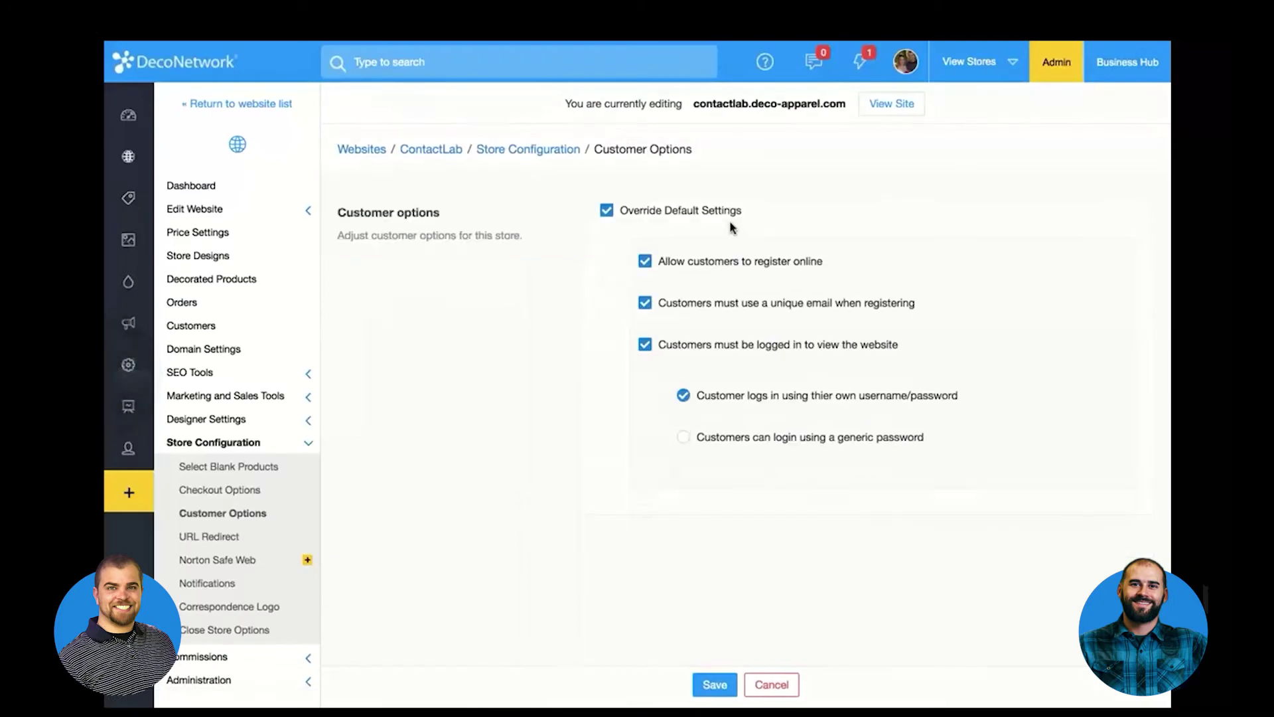
left_click(893, 104)
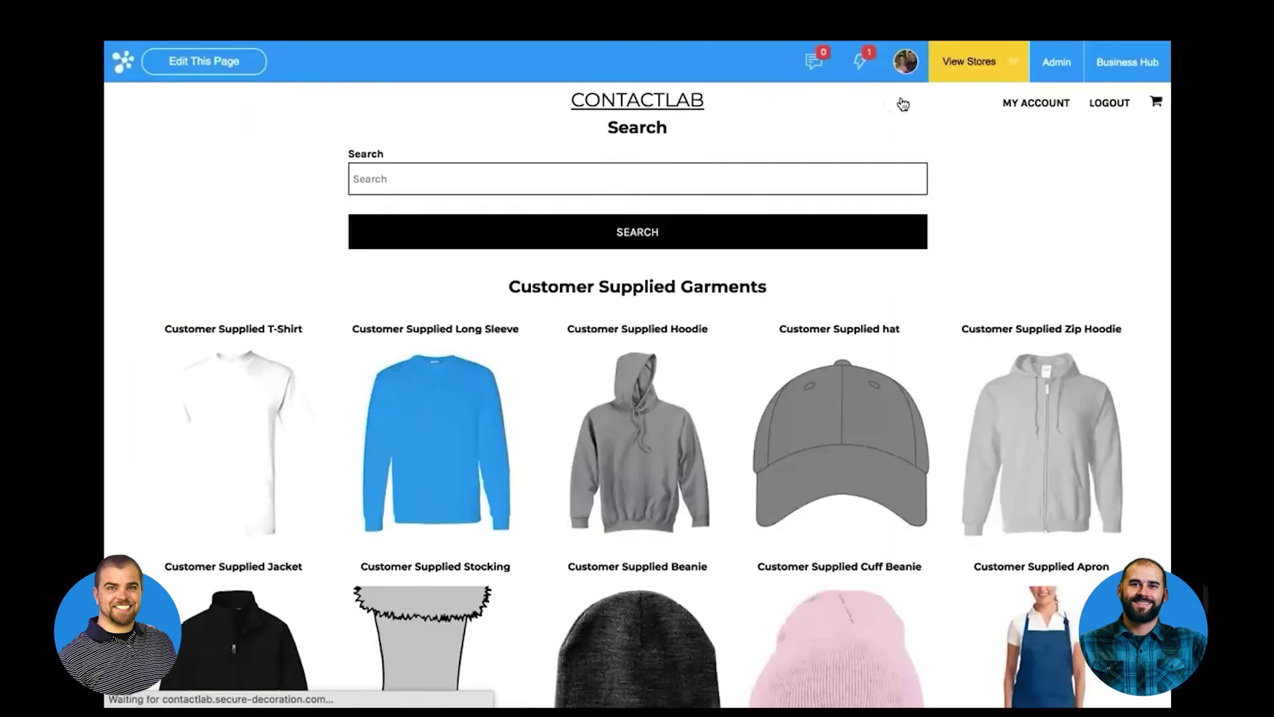
Open the Customer Supplied T-Shirt in the designer, cancel Get Started, and show Extra Product Options
left_click(261, 398)
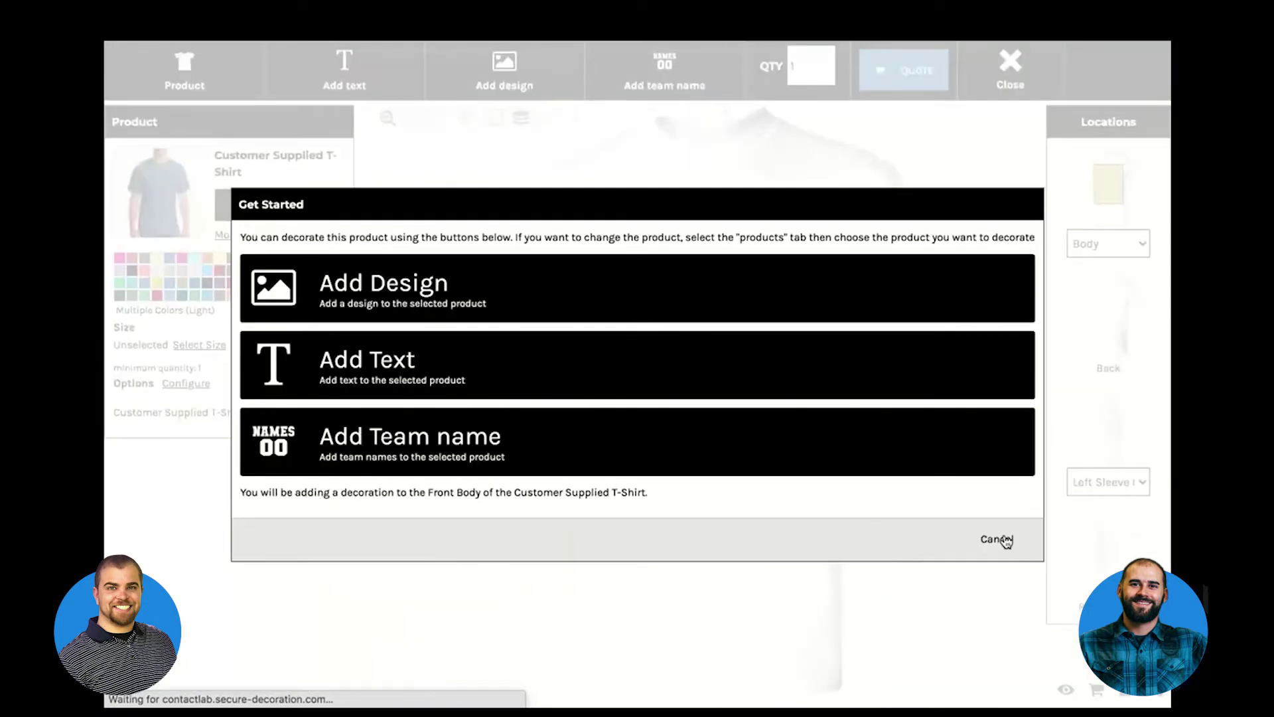
left_click(1005, 540)
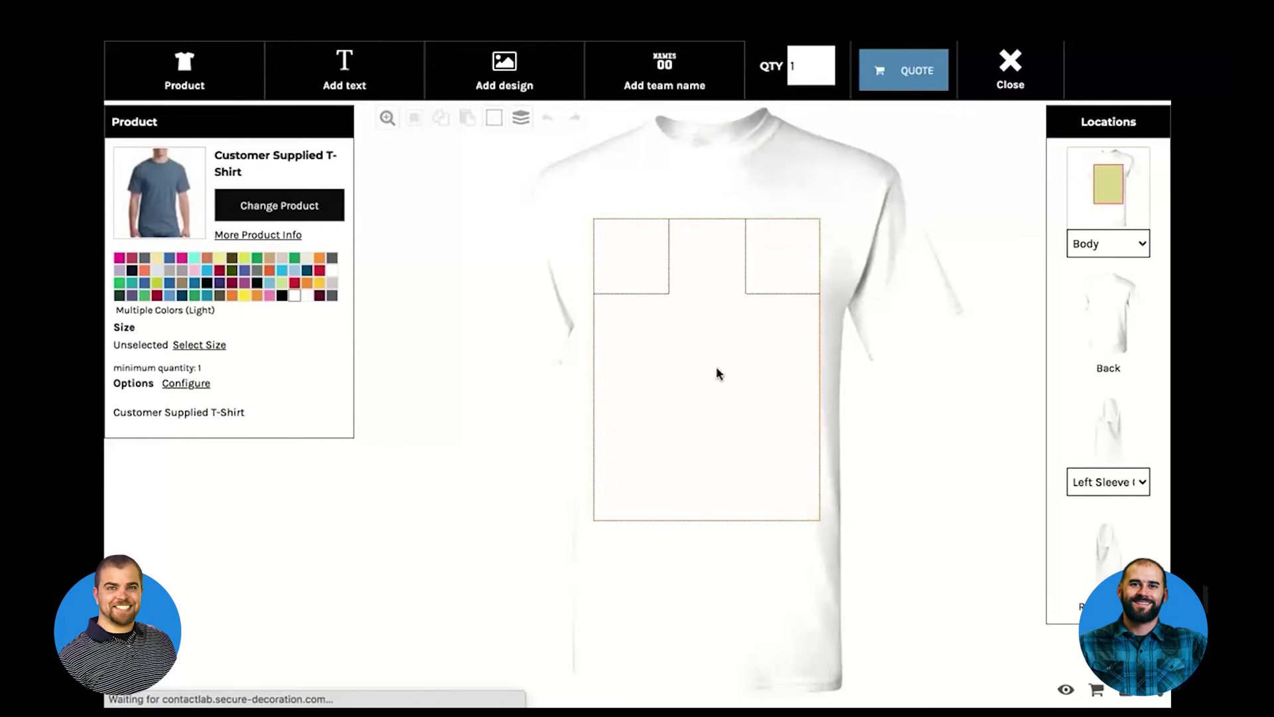
left_click(207, 385)
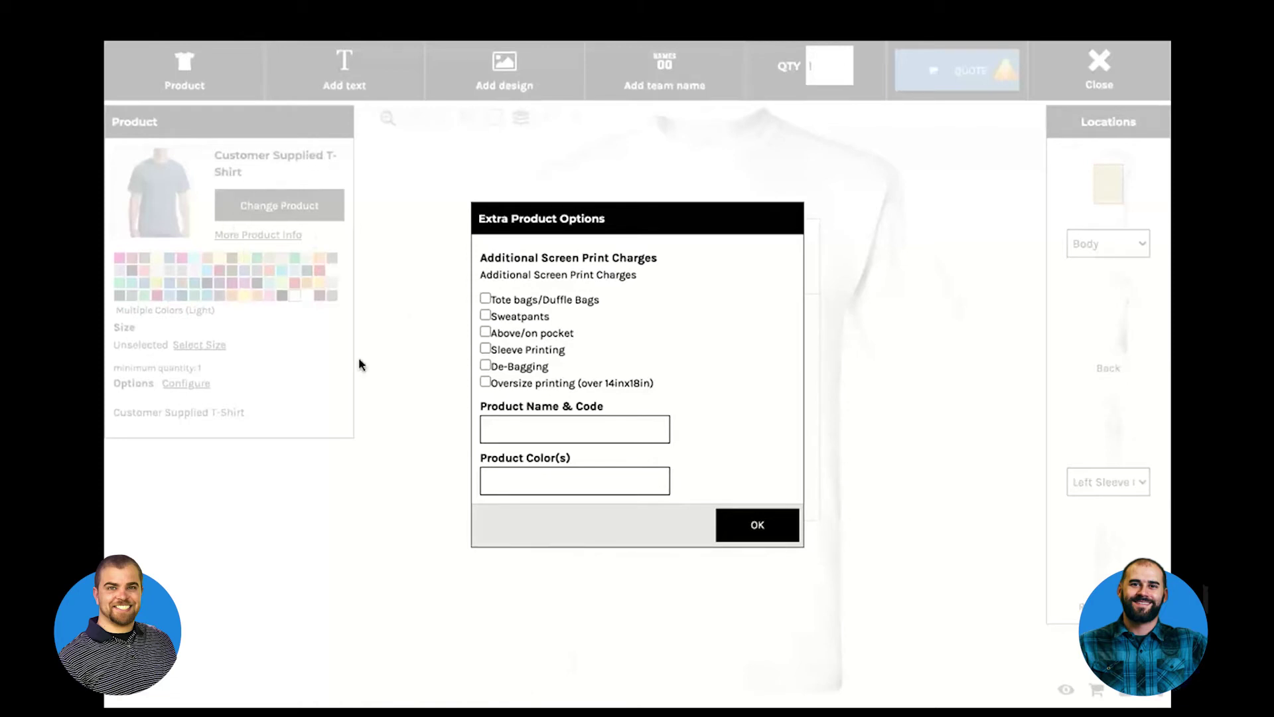
Enter product 'Sport tek ST350' with colours '20 Maroon, 20 Gold' in the product options
left_click(568, 428)
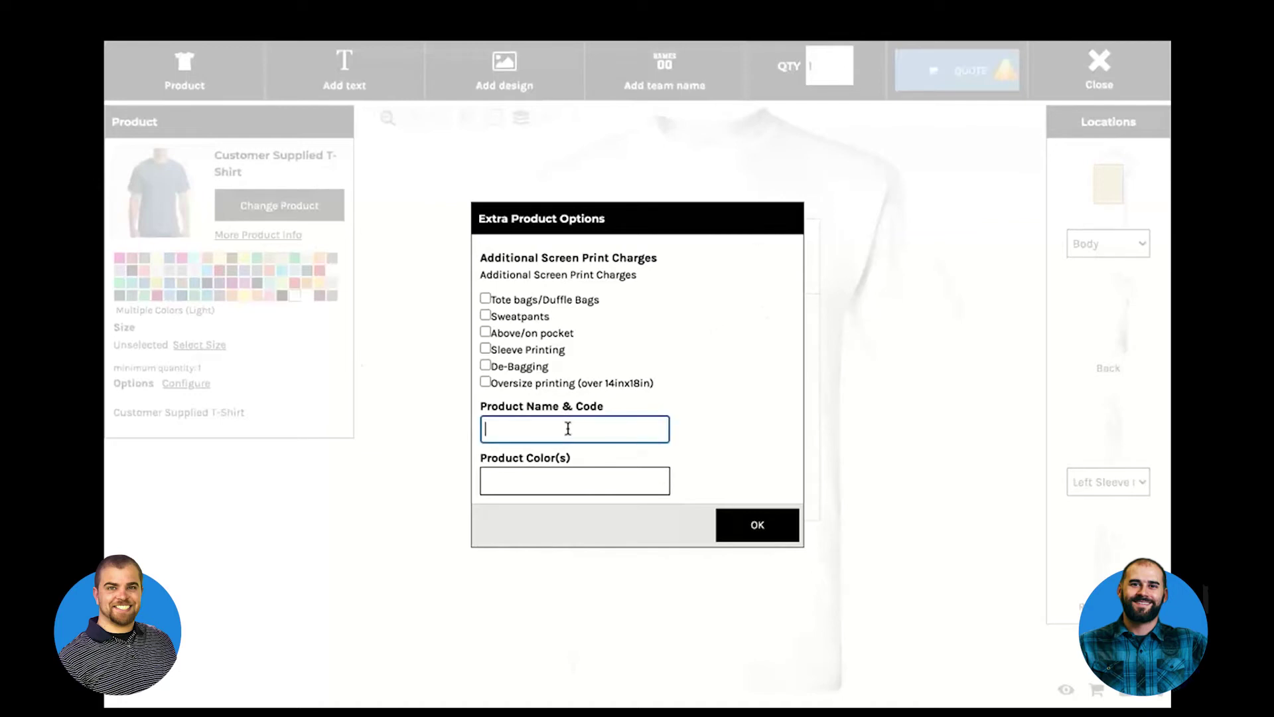
type("Sport tek ST350")
key("Tab")
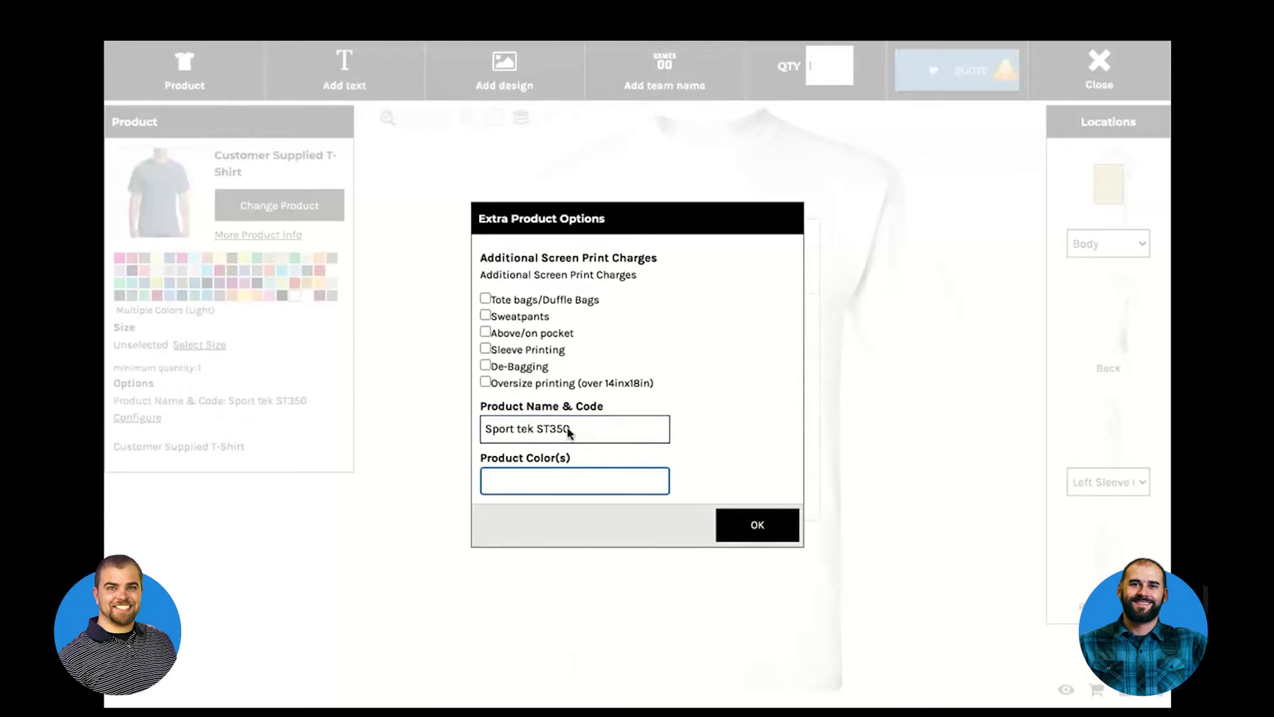
type("20 Maroon, 20 Gold")
left_click(728, 524)
Set the size quantities to 10 M and 10 XL, then return to the storefront
left_click(827, 72)
left_click(495, 377)
key("BackSpace")
type("10")
left_click(531, 395)
left_click(638, 381)
key("BackSpace")
type("10")
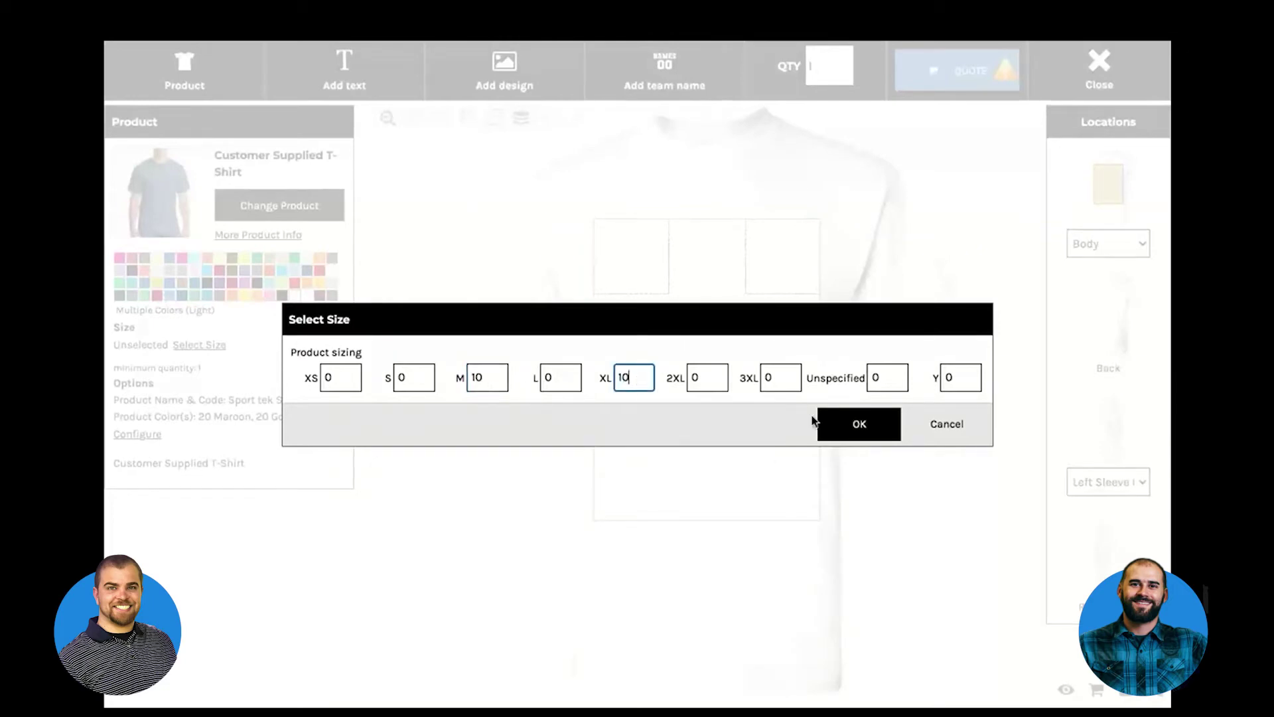
left_click(827, 432)
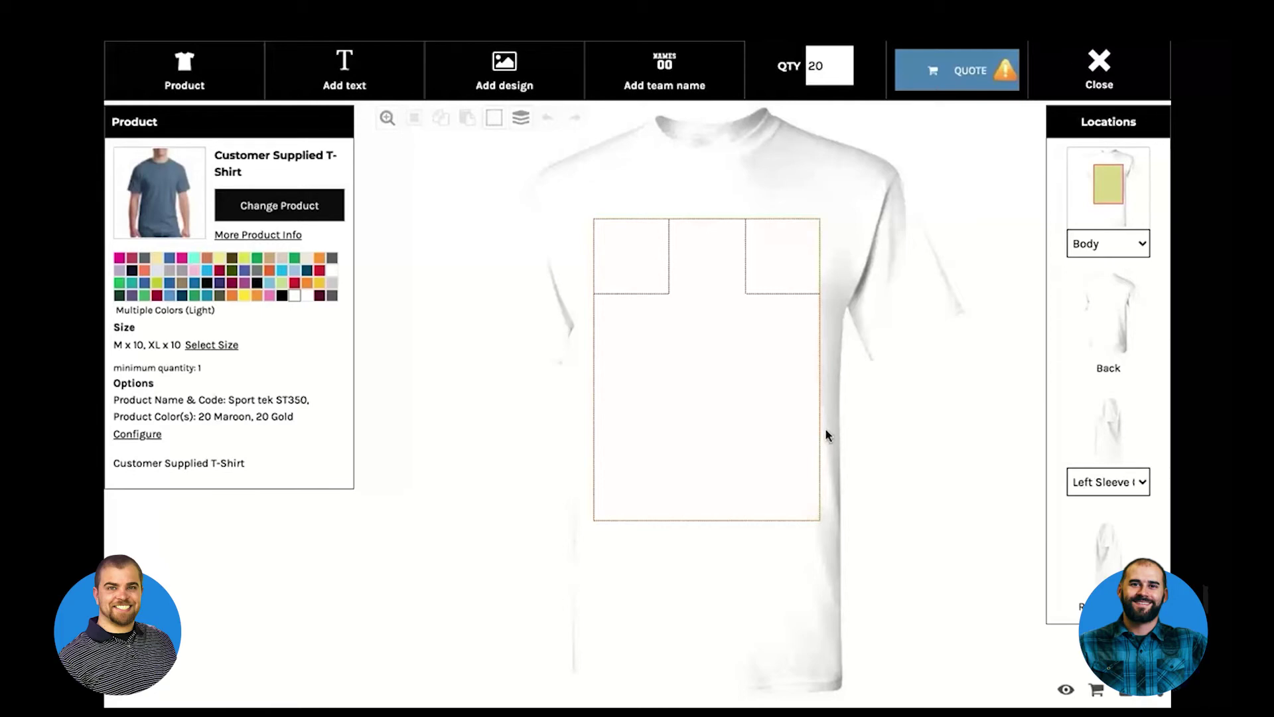
scroll(827, 434, "left", 5)
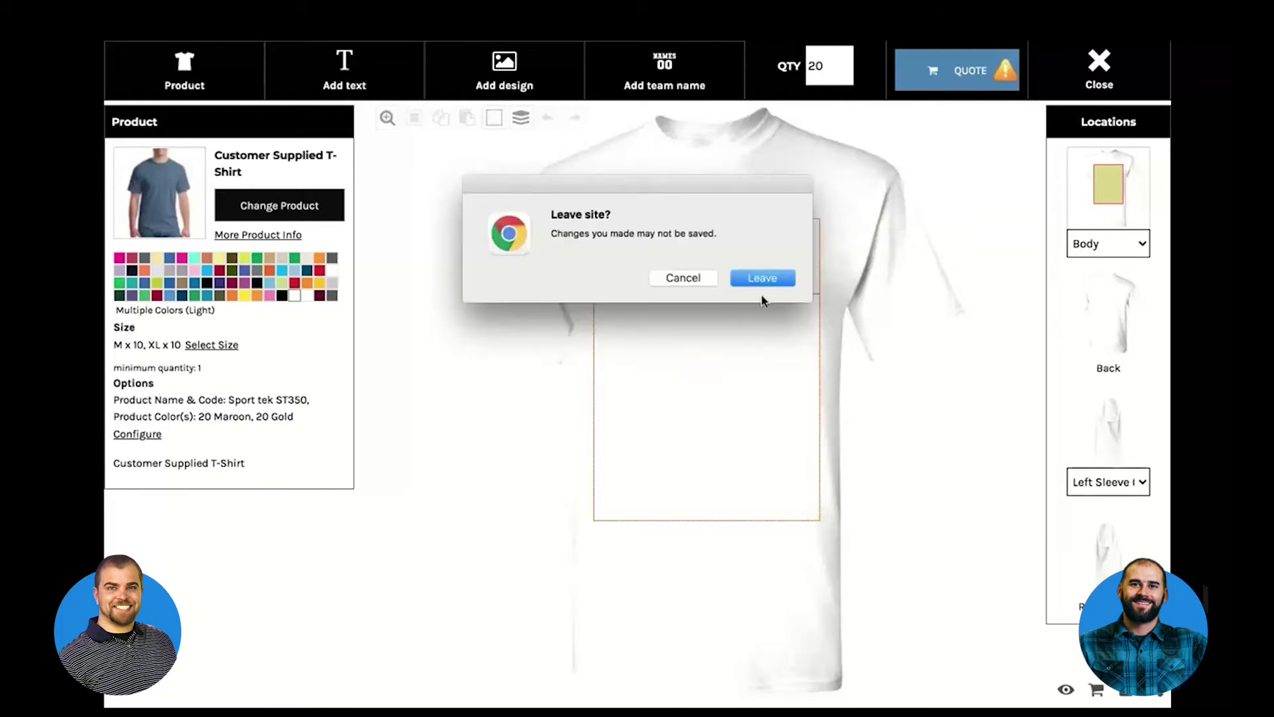
left_click(774, 284)
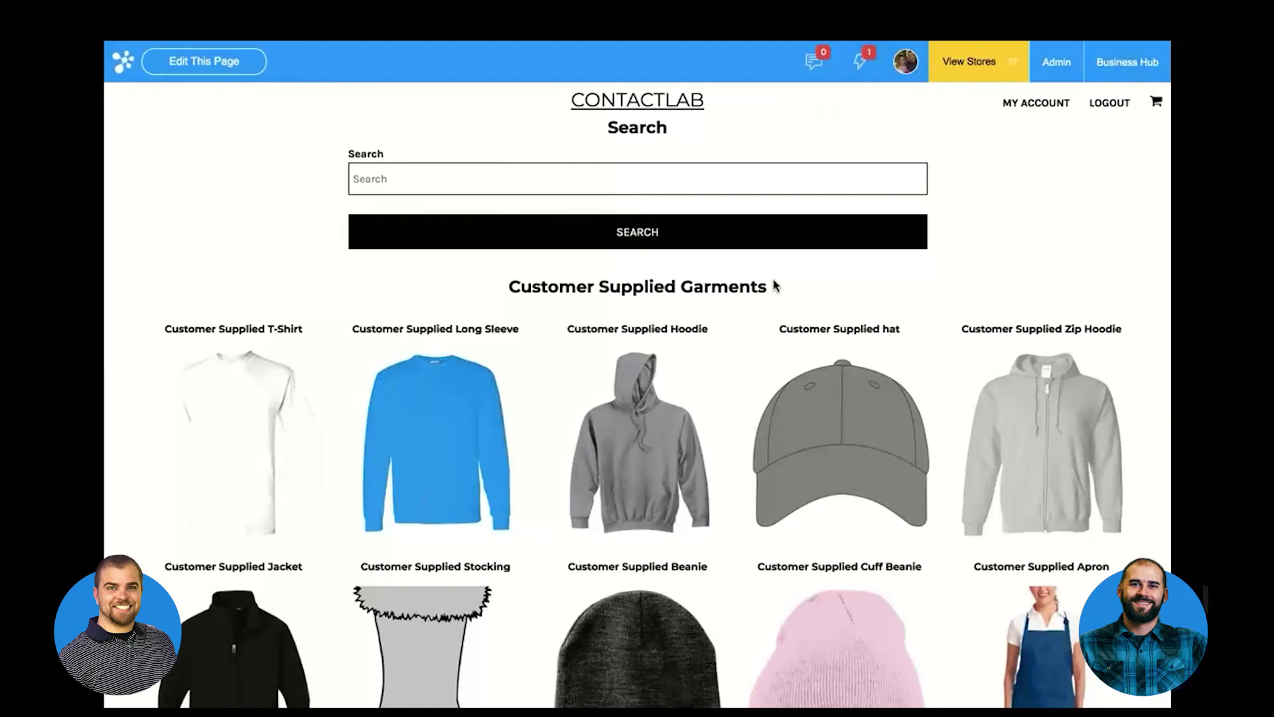
Return to the Chrome window and open the ContactLab admin area's account settings
key("ctrl+Left")
key("ctrl+Left")
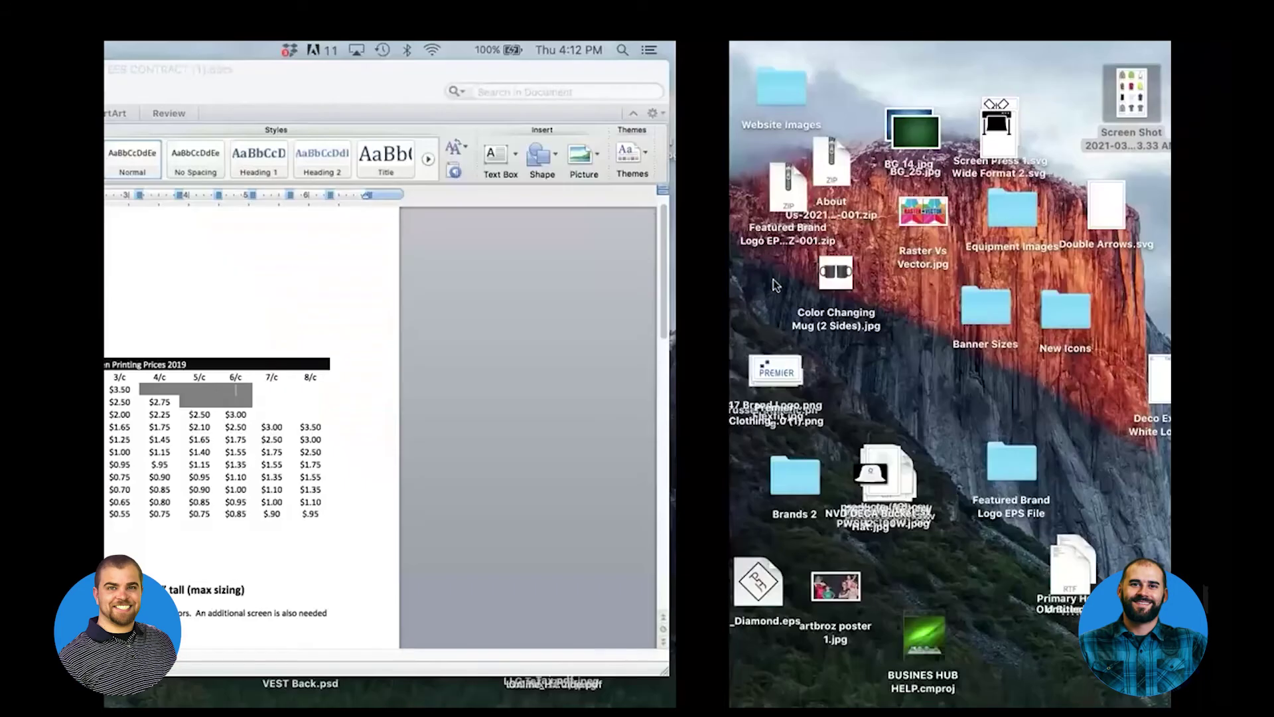
key("ctrl+Up")
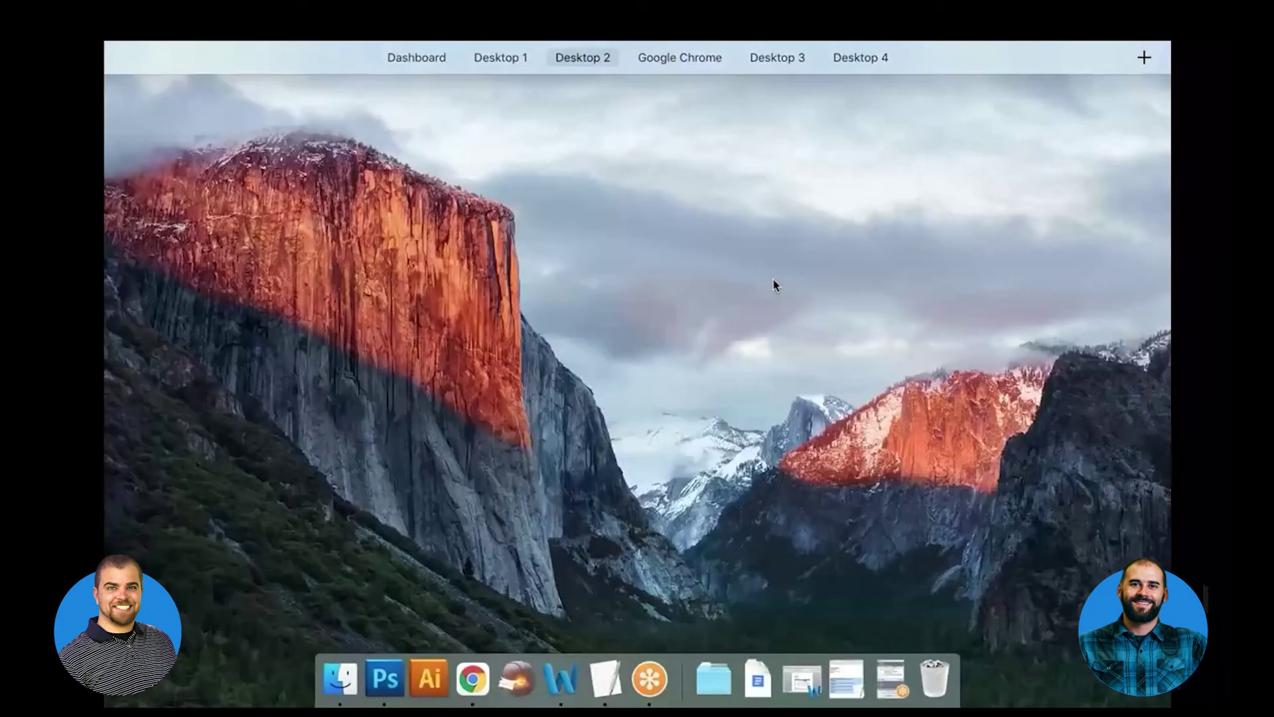
key("ctrl+Right")
left_click(775, 293)
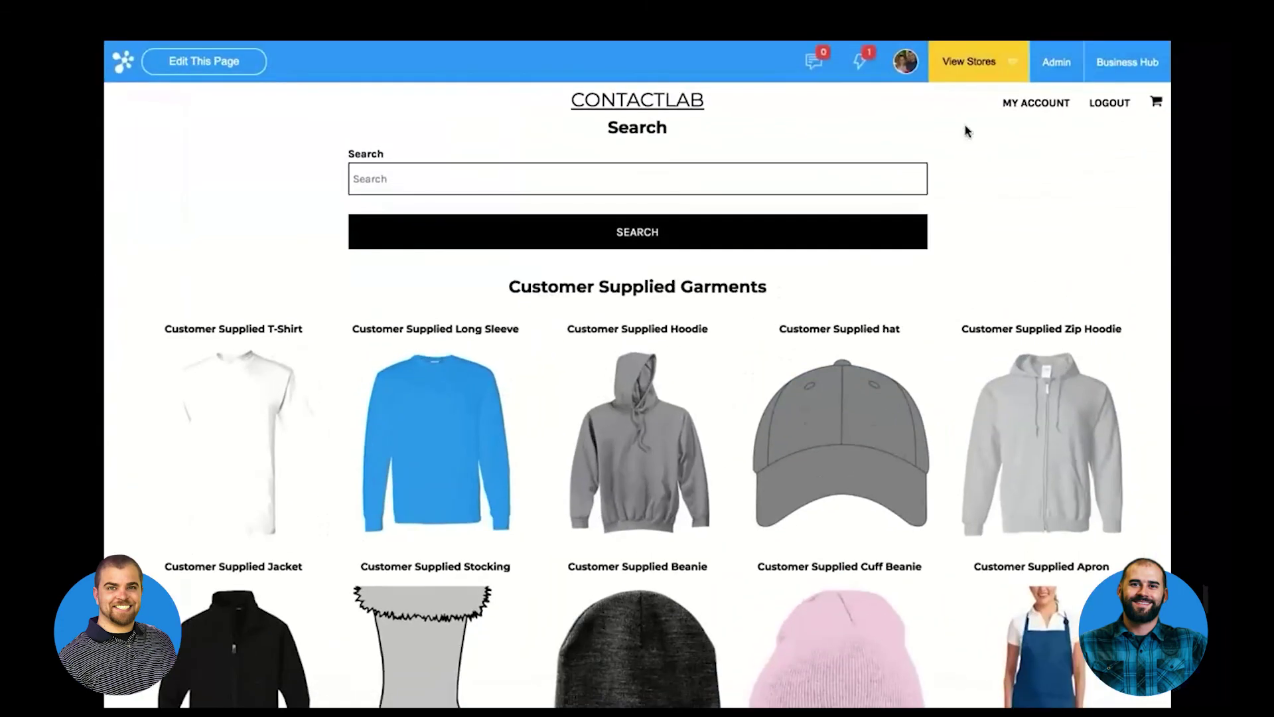
left_click(1055, 67)
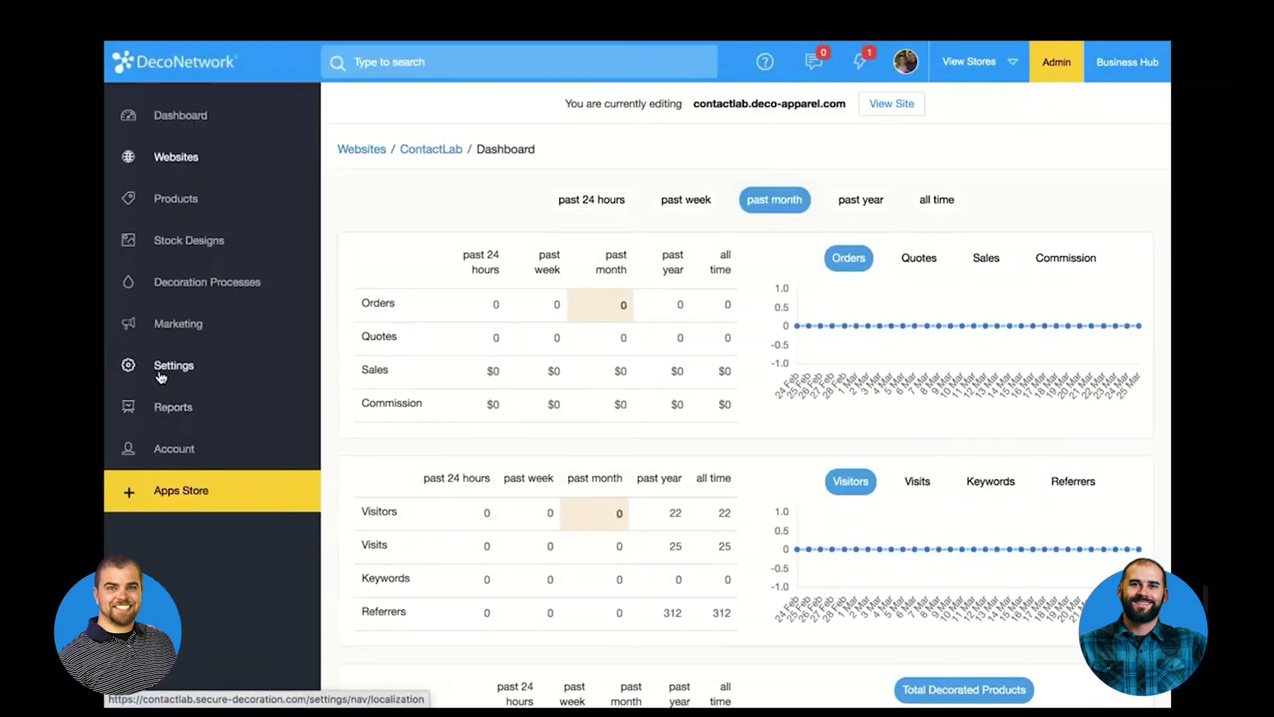
left_click(170, 372)
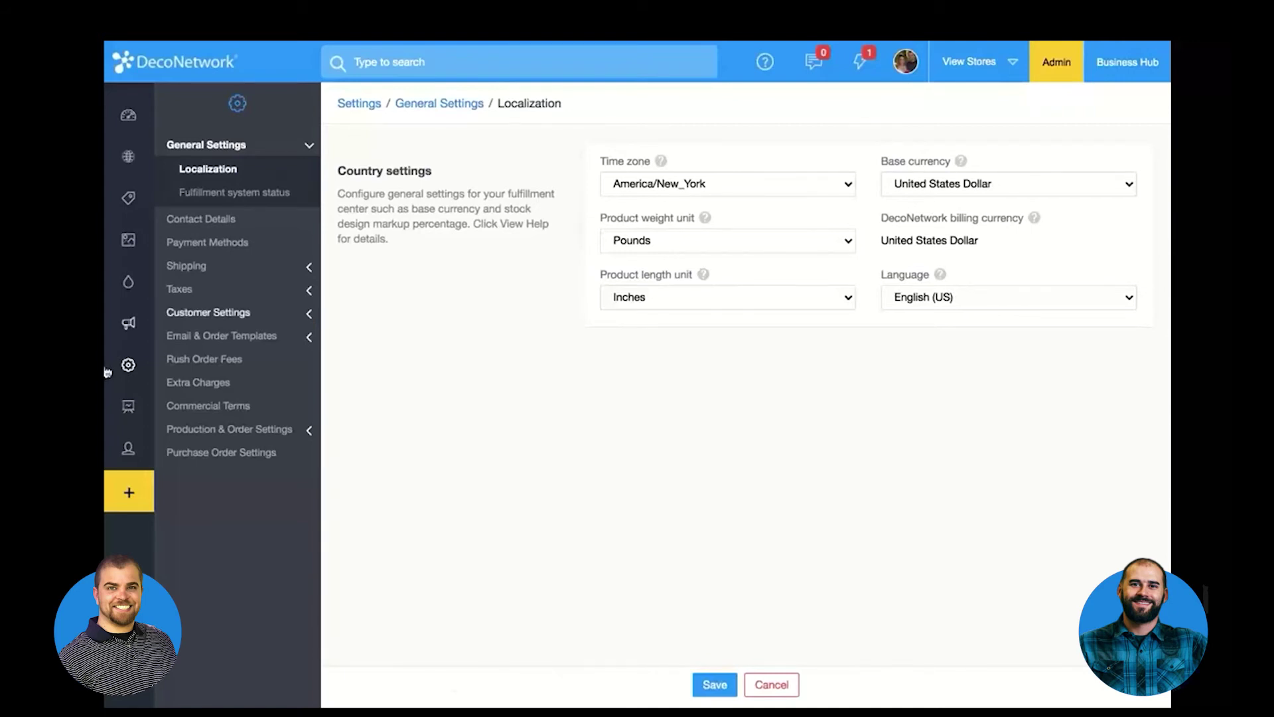
Expand Production & Order Settings and open the Outsource Production page
left_click(264, 435)
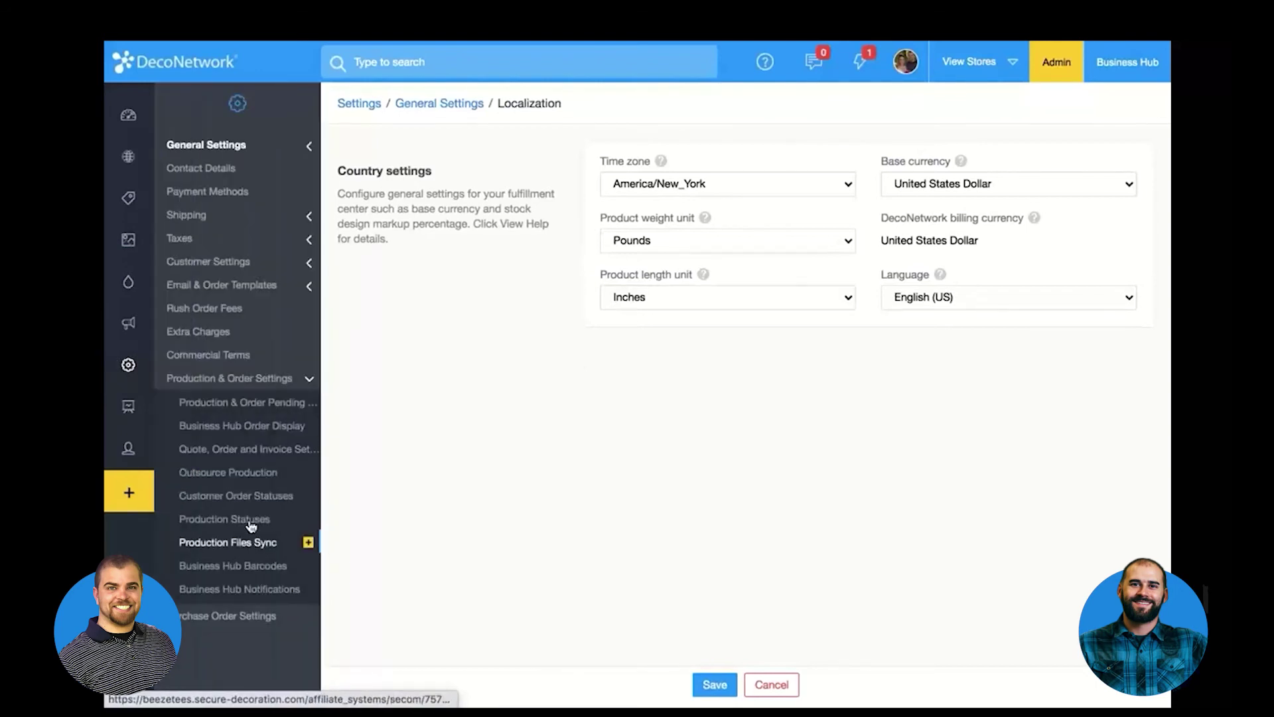
left_click(247, 477)
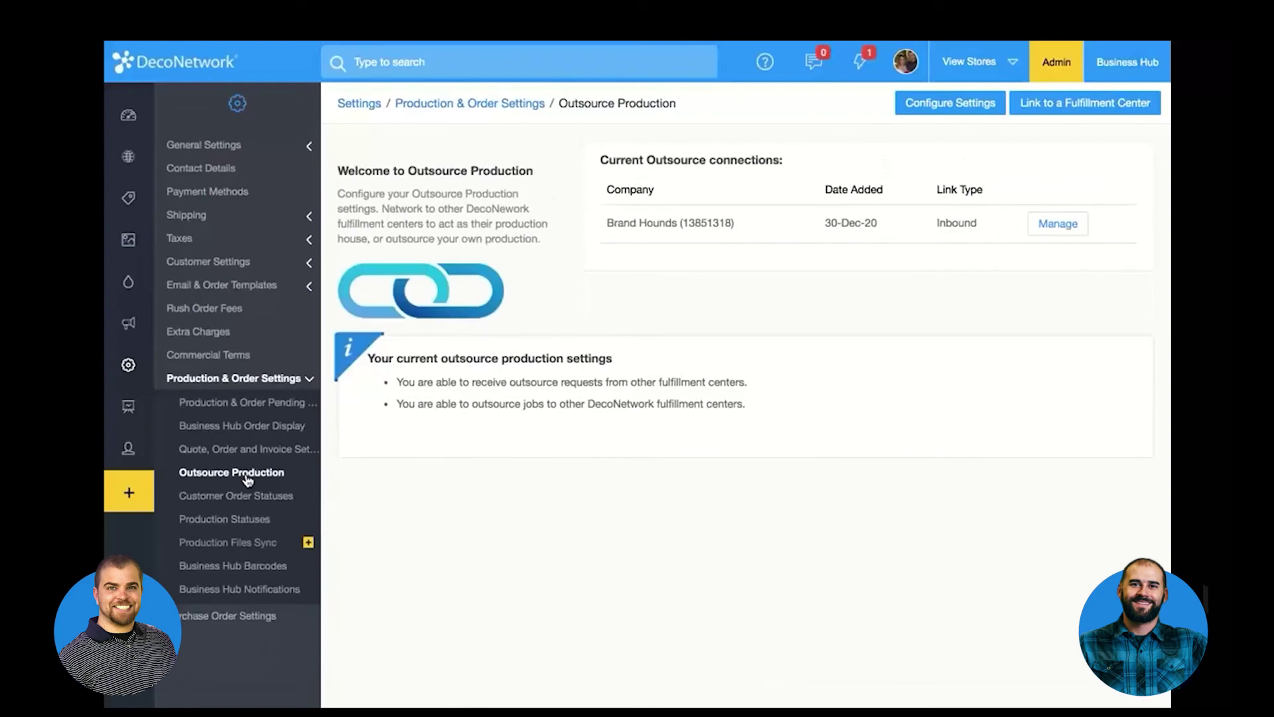